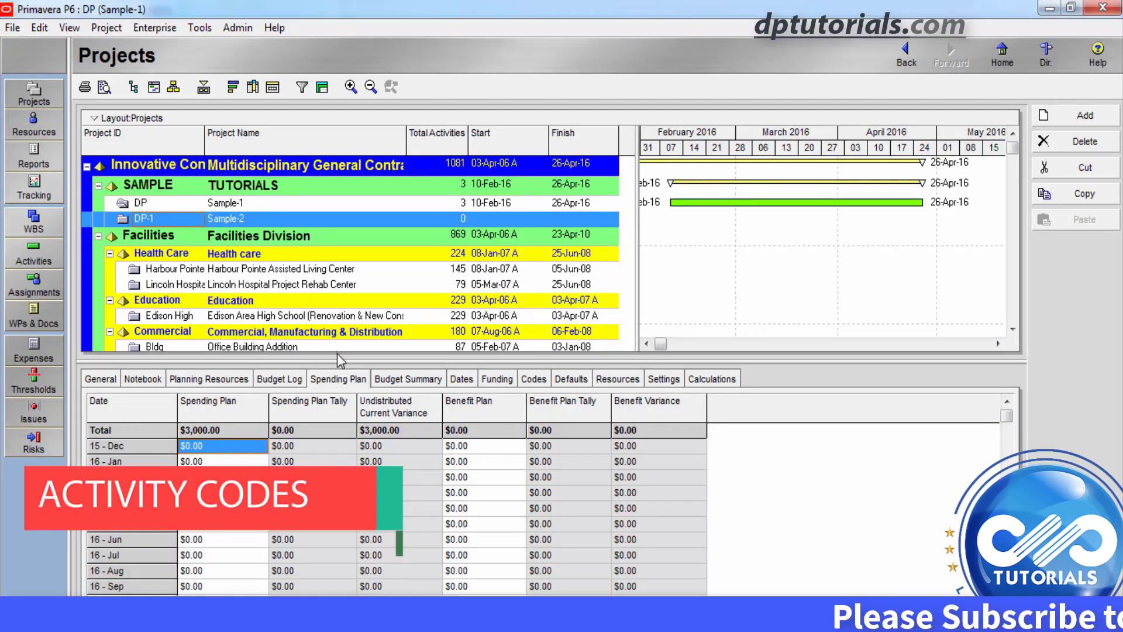
Step: Drag the splitter down twice so the SAMPLE node's DP and DP-1 projects show in a taller list
left_click_drag(336, 360, 333, 420)
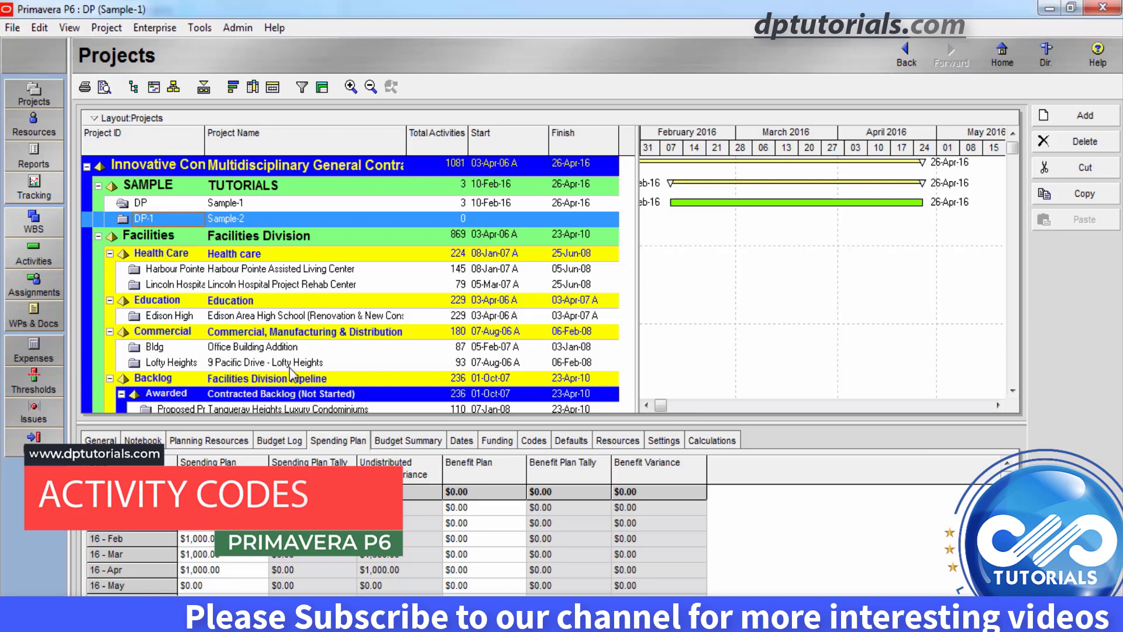
left_click_drag(296, 422, 297, 444)
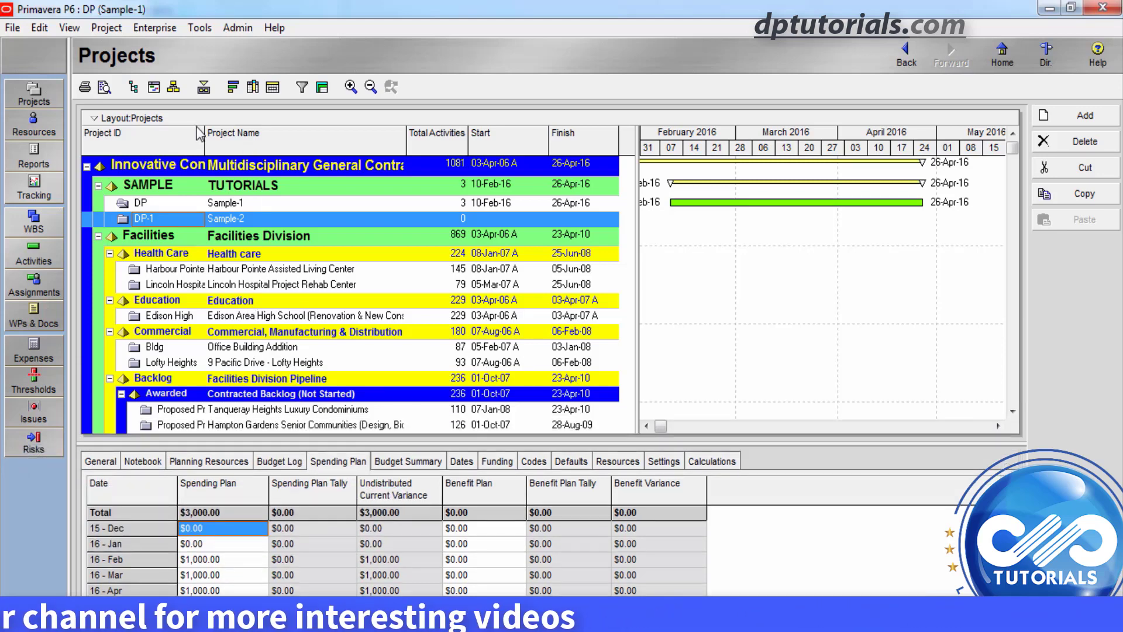
Step: Open Enterprise > Activity Codes and switch to Global codes, showing Department's values
left_click(159, 29)
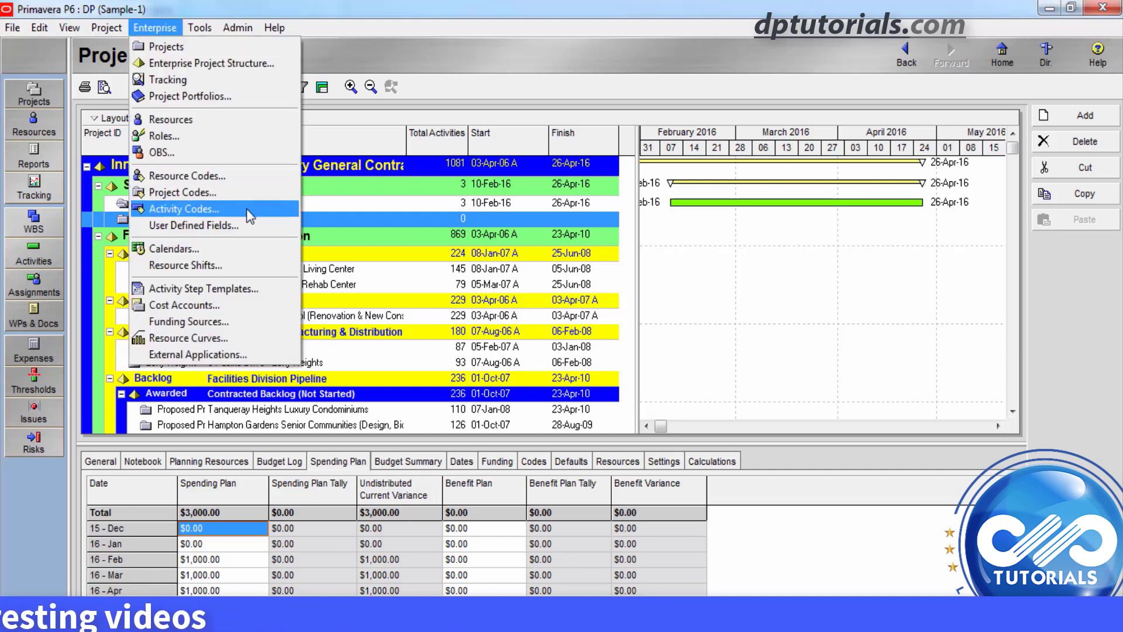
left_click(278, 208)
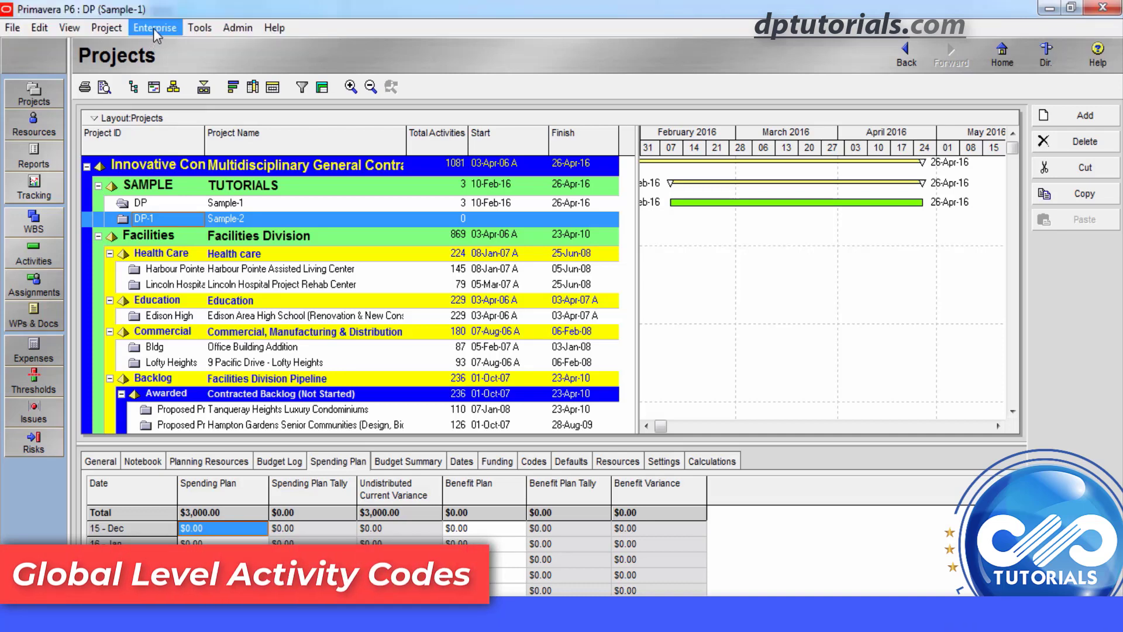
left_click(154, 28)
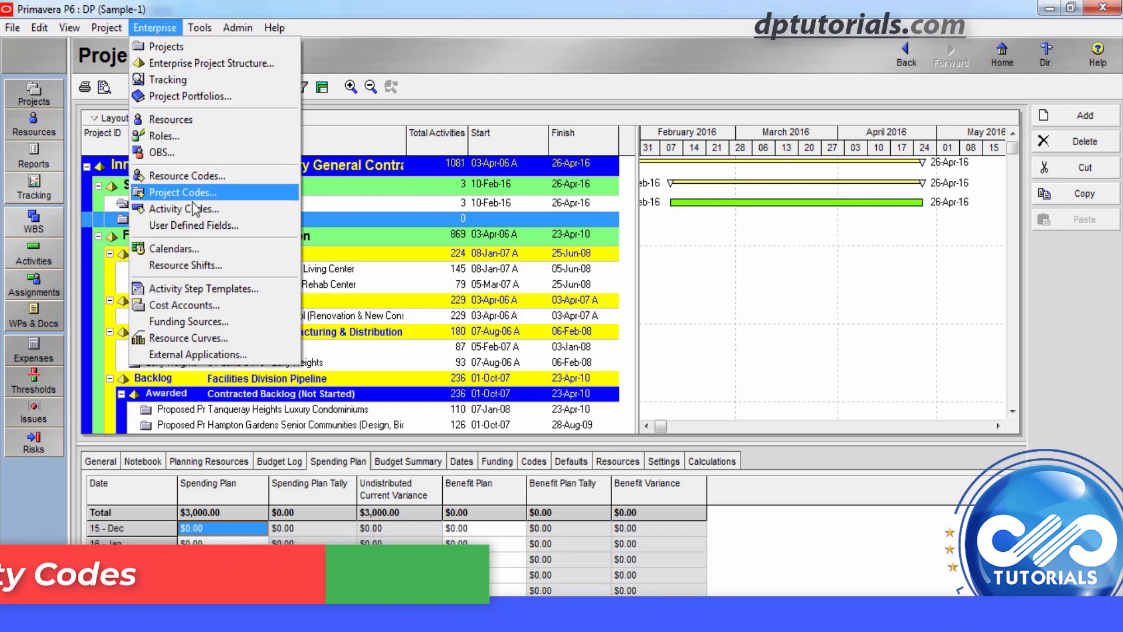
left_click(234, 209)
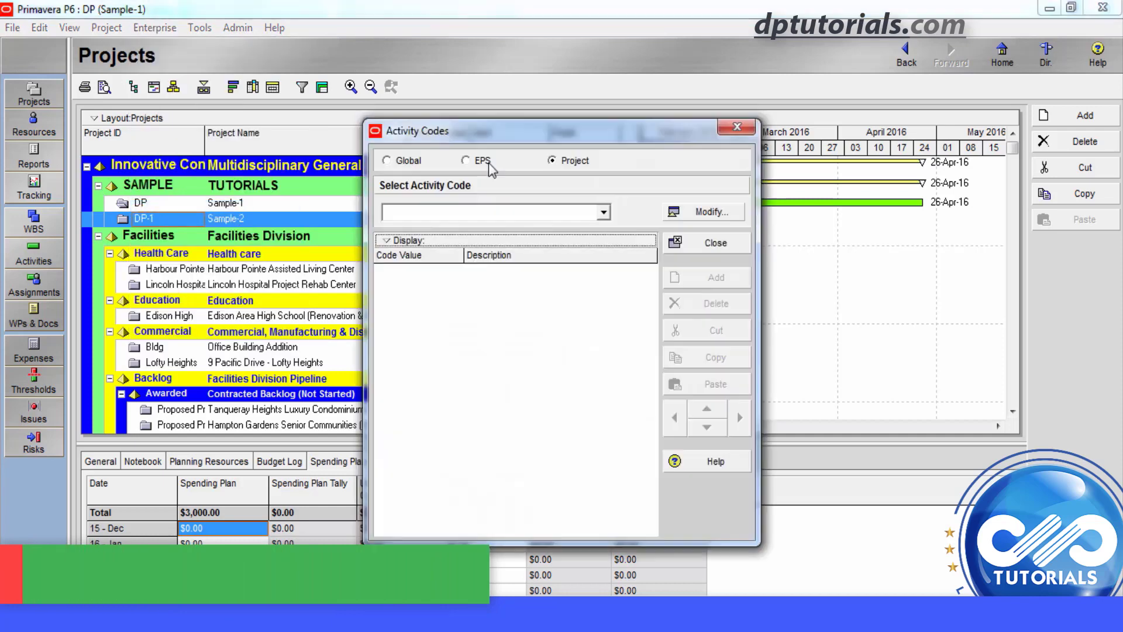
left_click(399, 164)
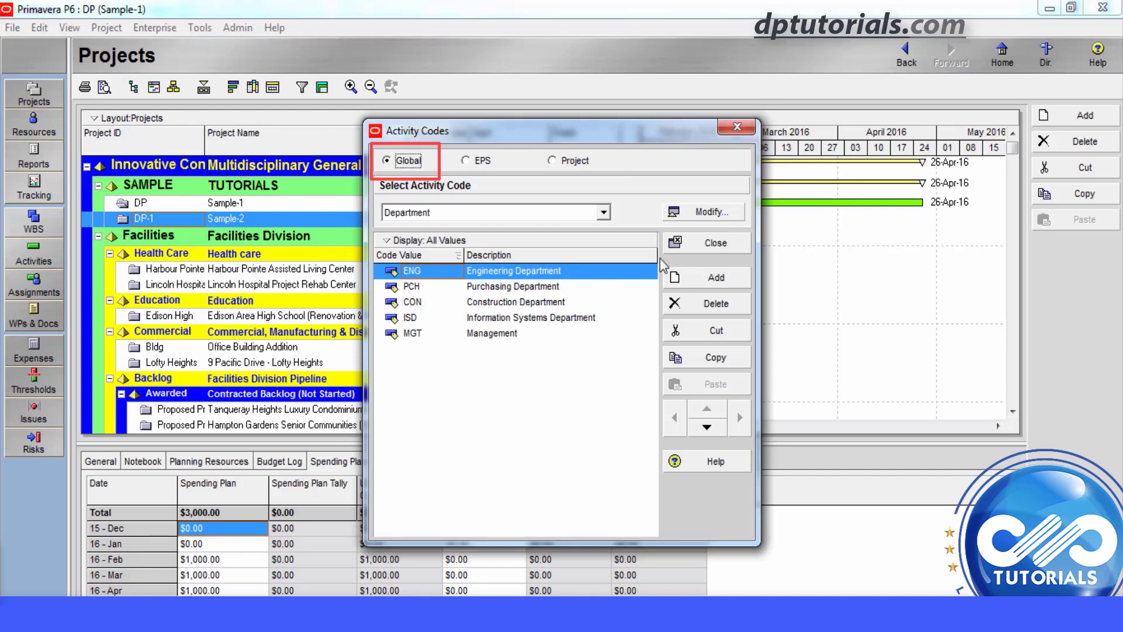
Step: Add global code 'sample' with maximum length 8, then close the definitions
left_click(713, 212)
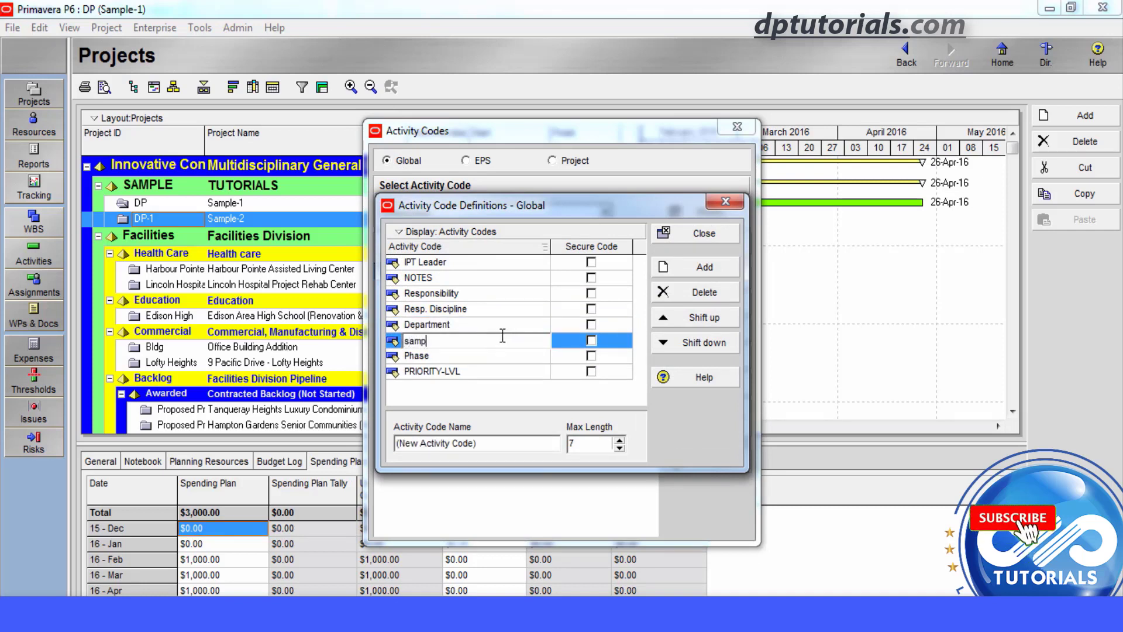
left_click(526, 362)
left_click(522, 339)
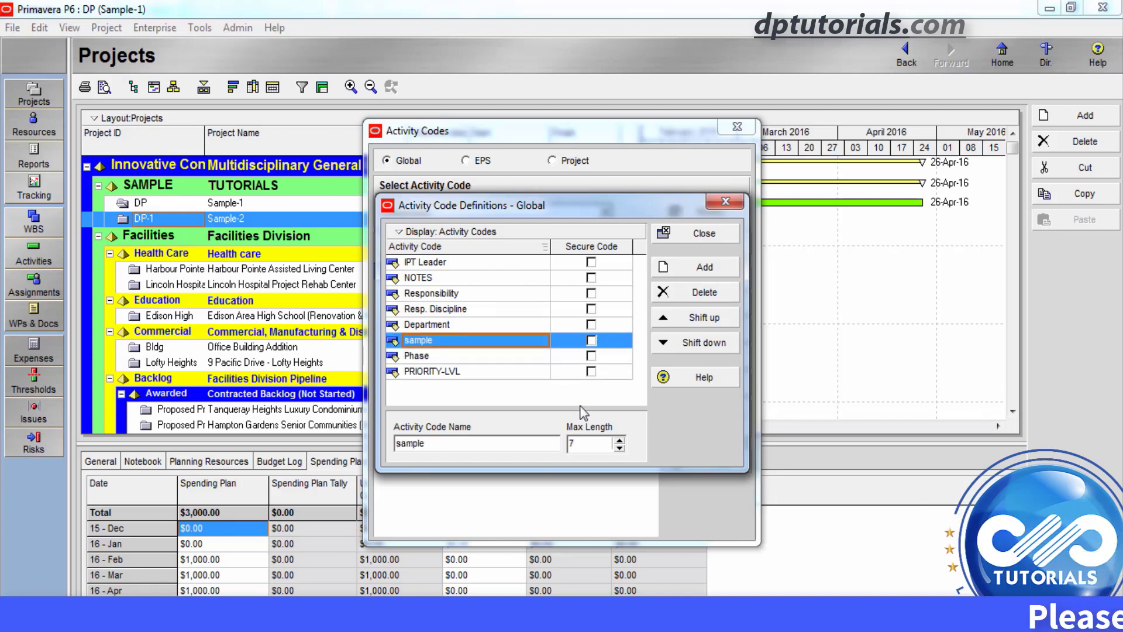
left_click(618, 440)
left_click(619, 440)
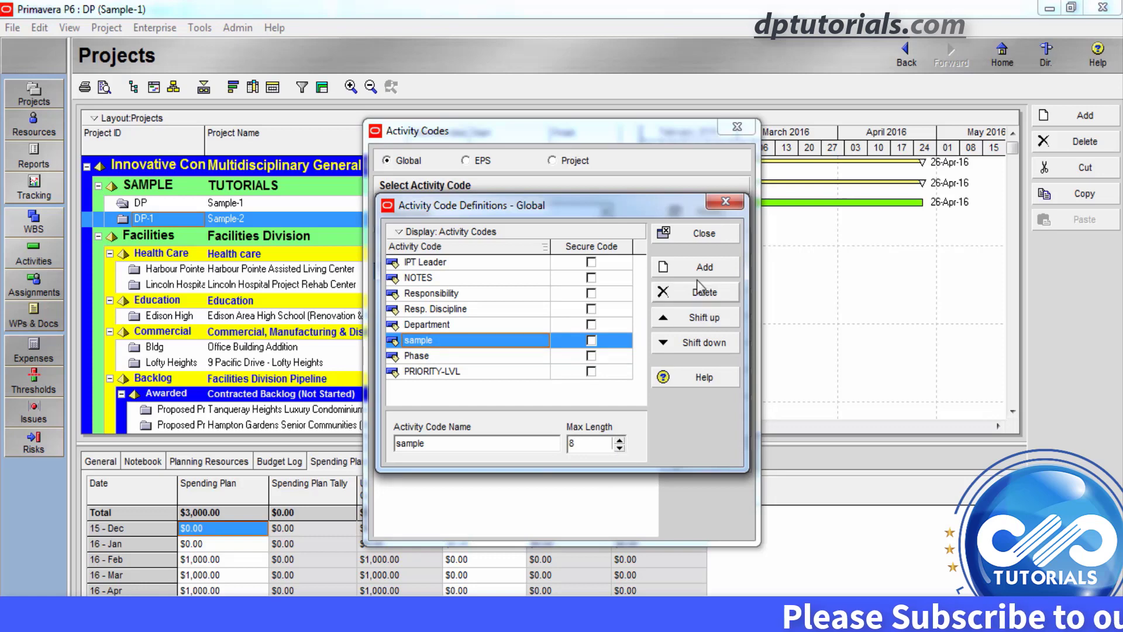
left_click(679, 234)
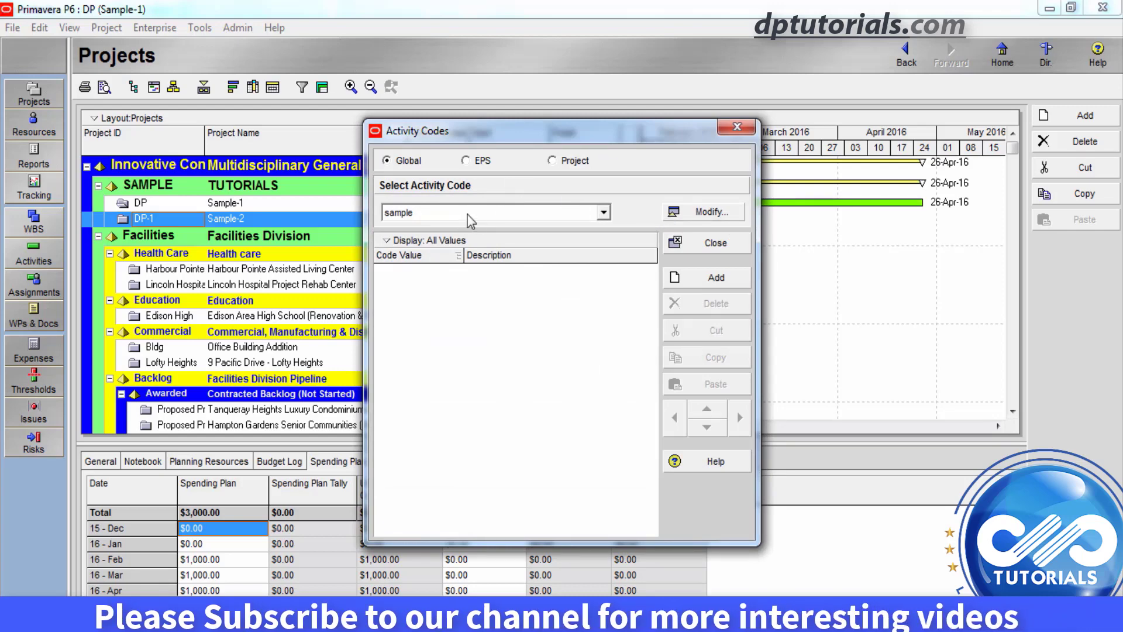
Step: Reopen Activity Codes and select the global Responsibility code
left_click(737, 127)
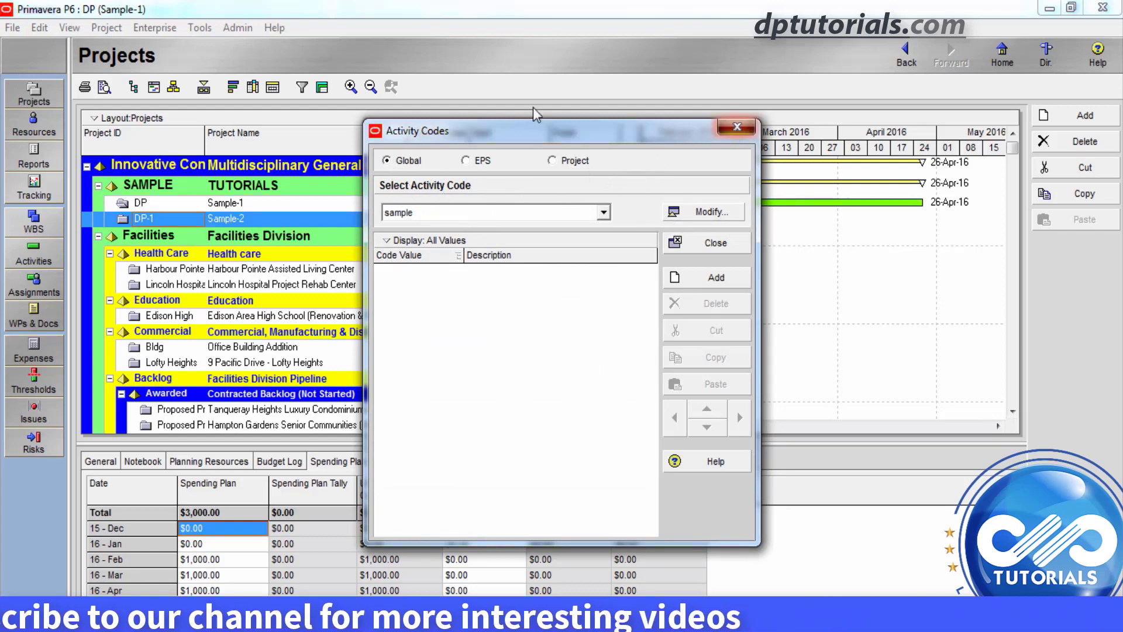
left_click(193, 31)
left_click(202, 208)
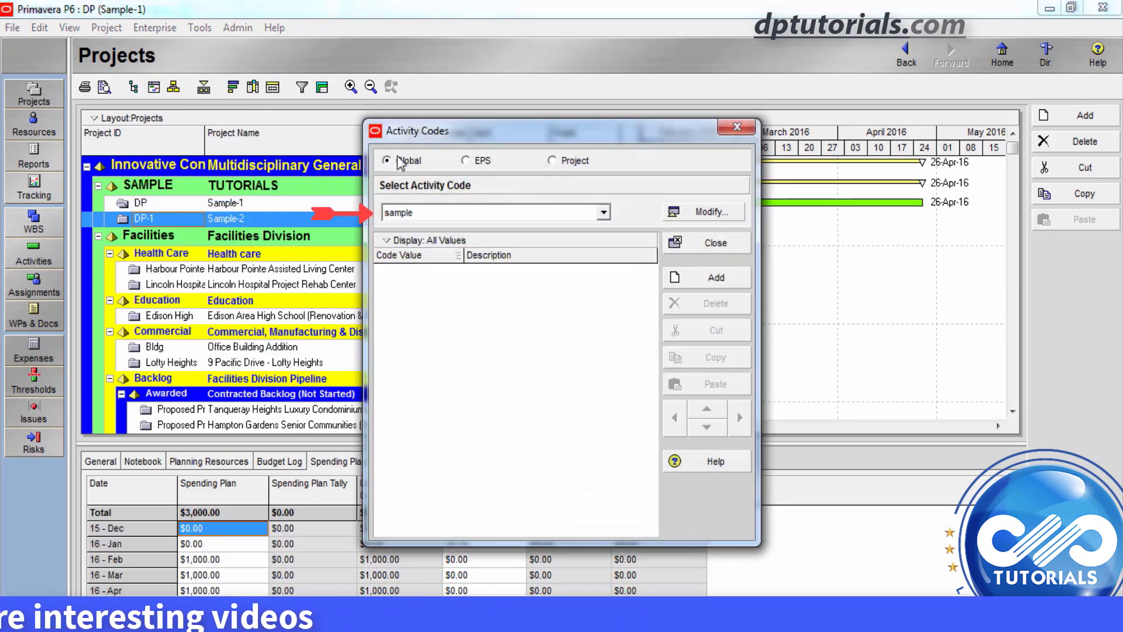
left_click(603, 213)
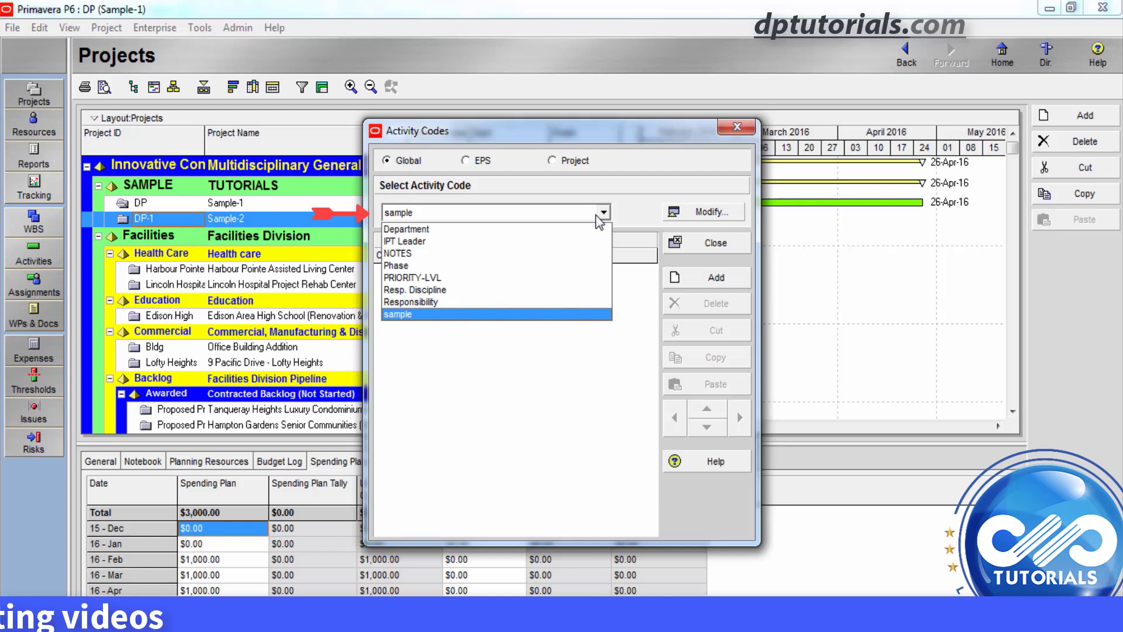
left_click(534, 302)
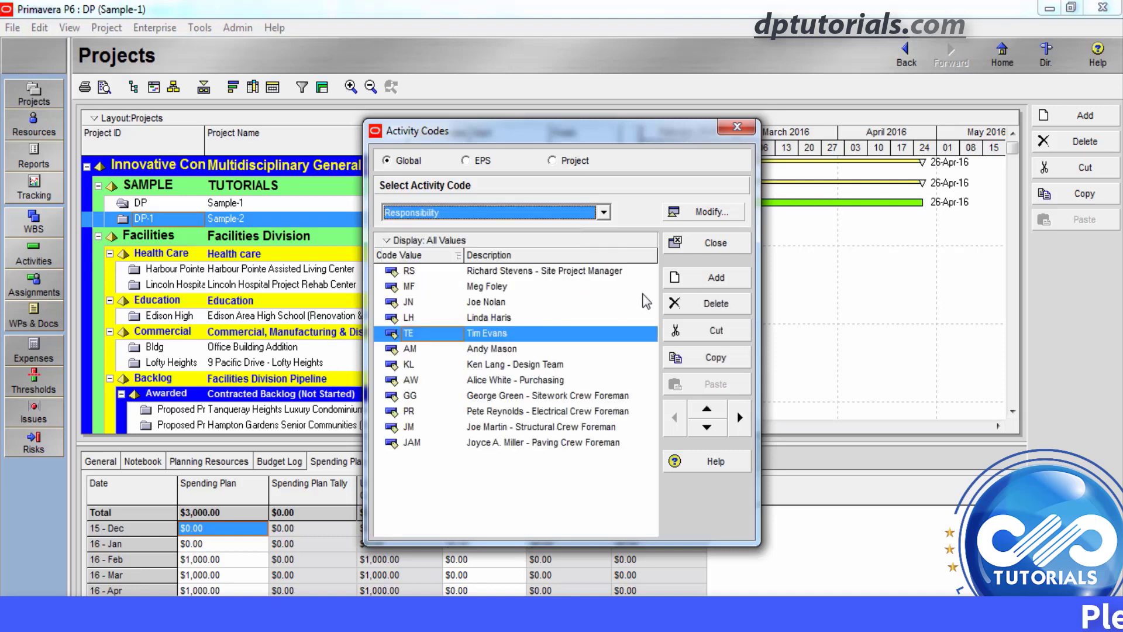
Step: Add Responsibility value DP with a person's name as its description
left_click(704, 279)
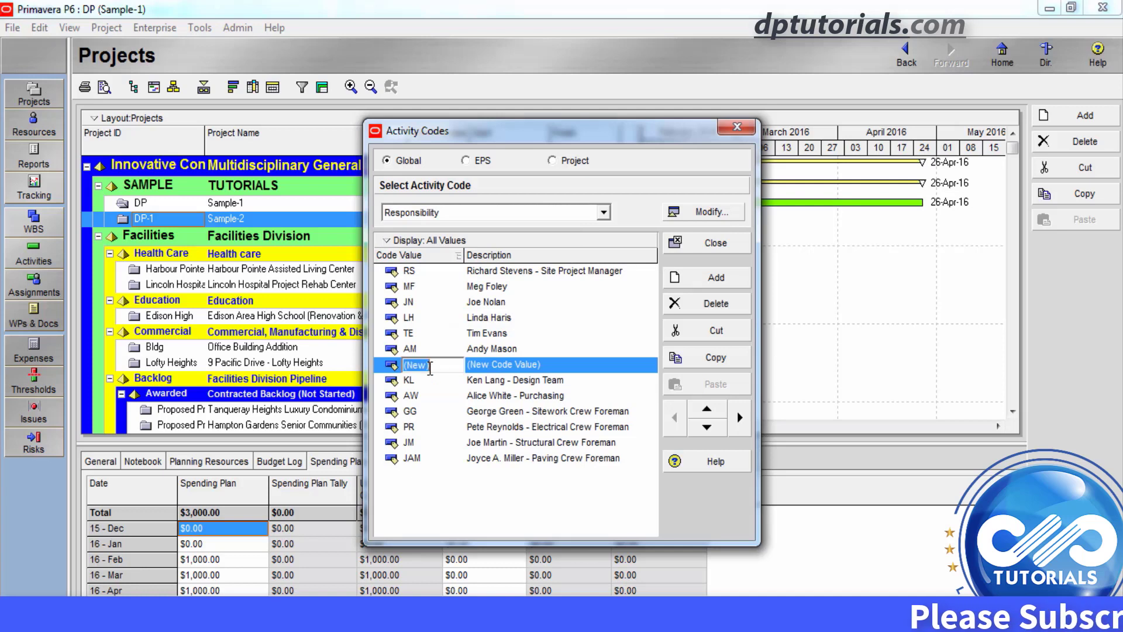
type("DURGA")
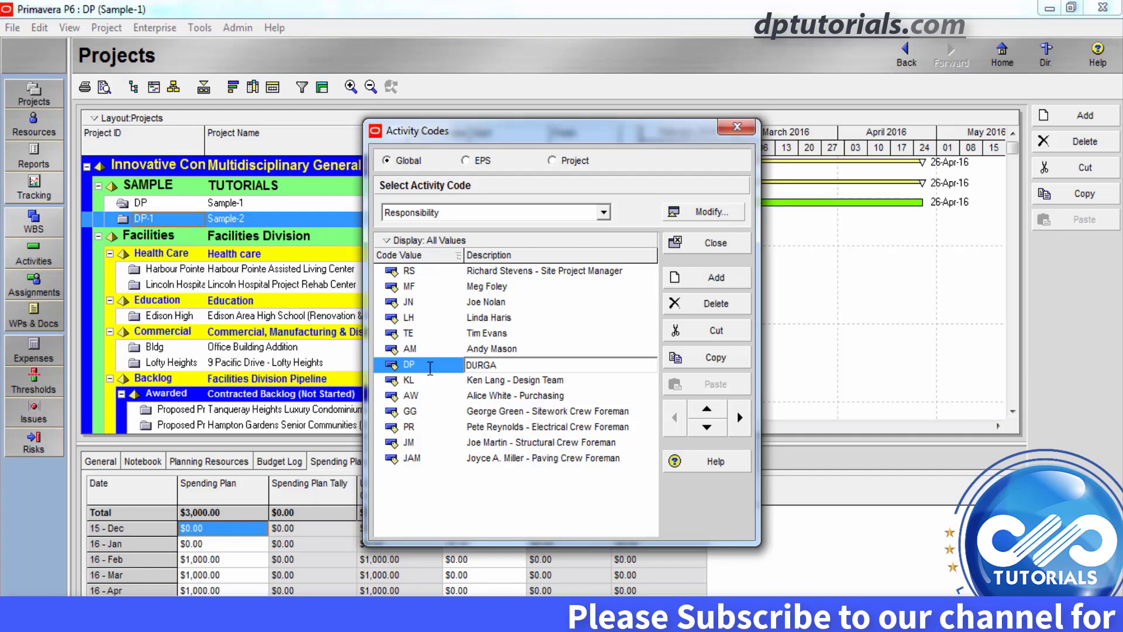
left_click(527, 378)
left_click(527, 366)
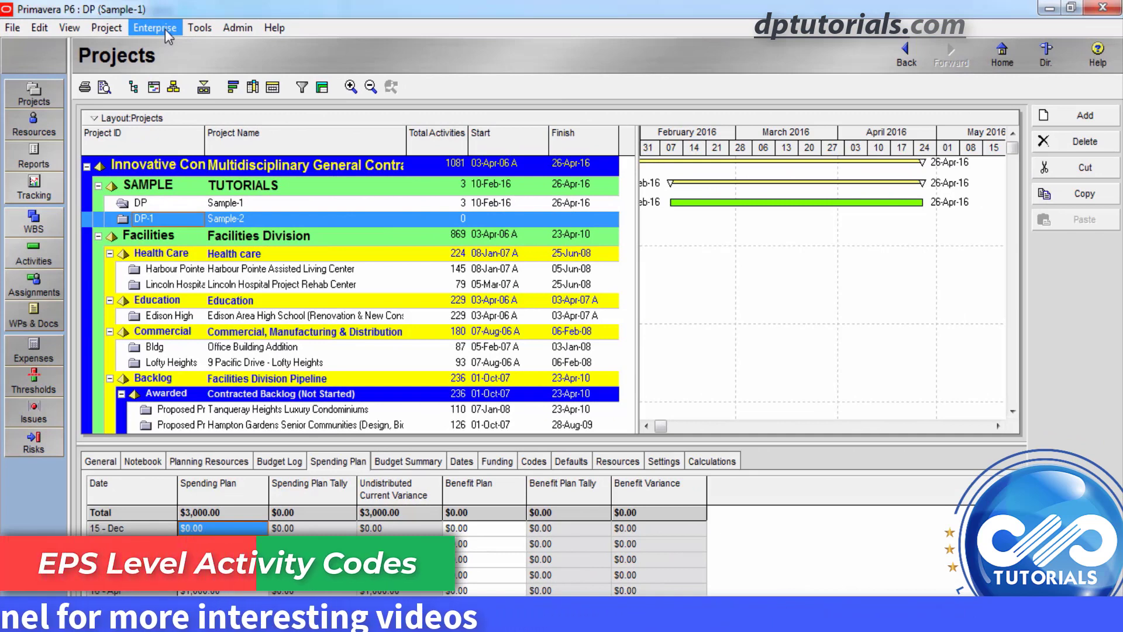
Step: Open the EPS-level activity code definitions
left_click(165, 30)
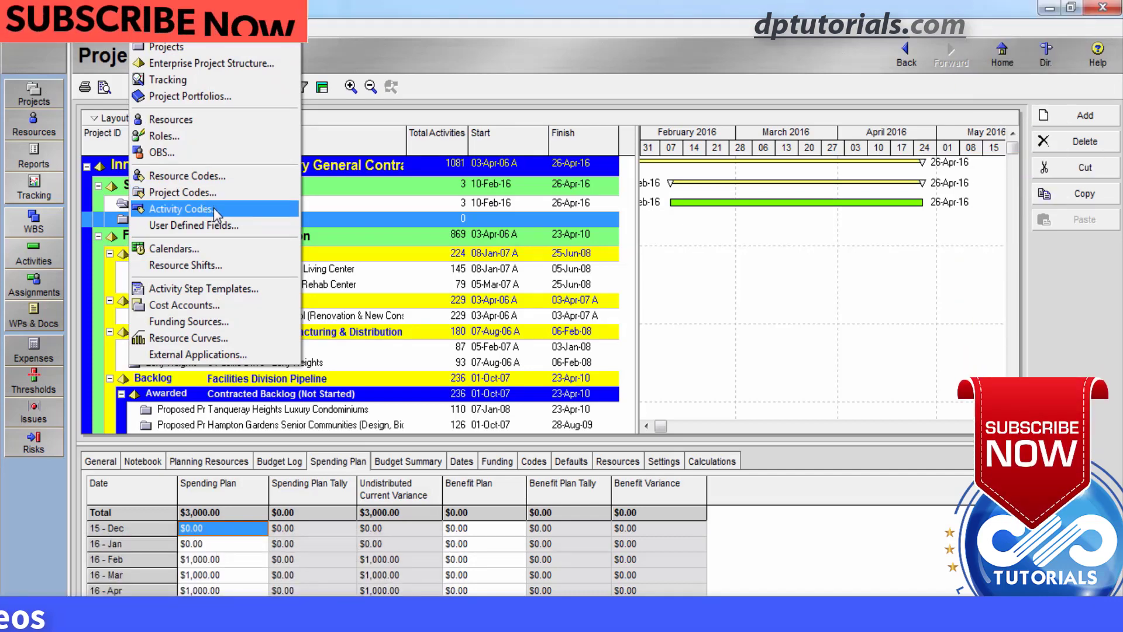
key("Return")
left_click(466, 160)
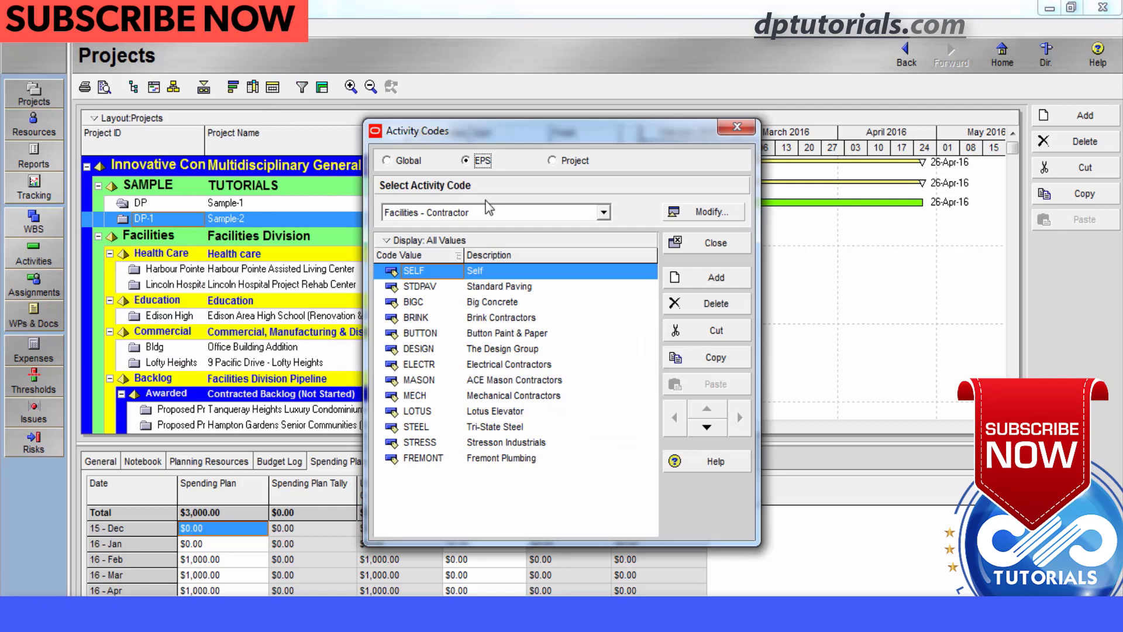
left_click(702, 212)
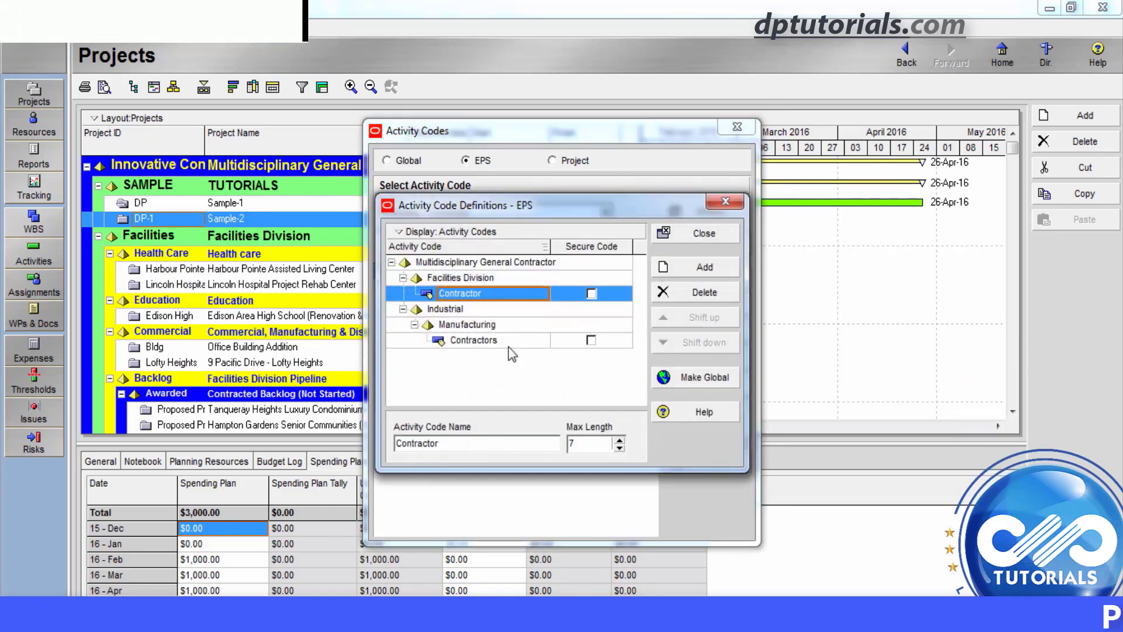
Step: Add a new EPS code named sample under Facilities Division
left_click(498, 341)
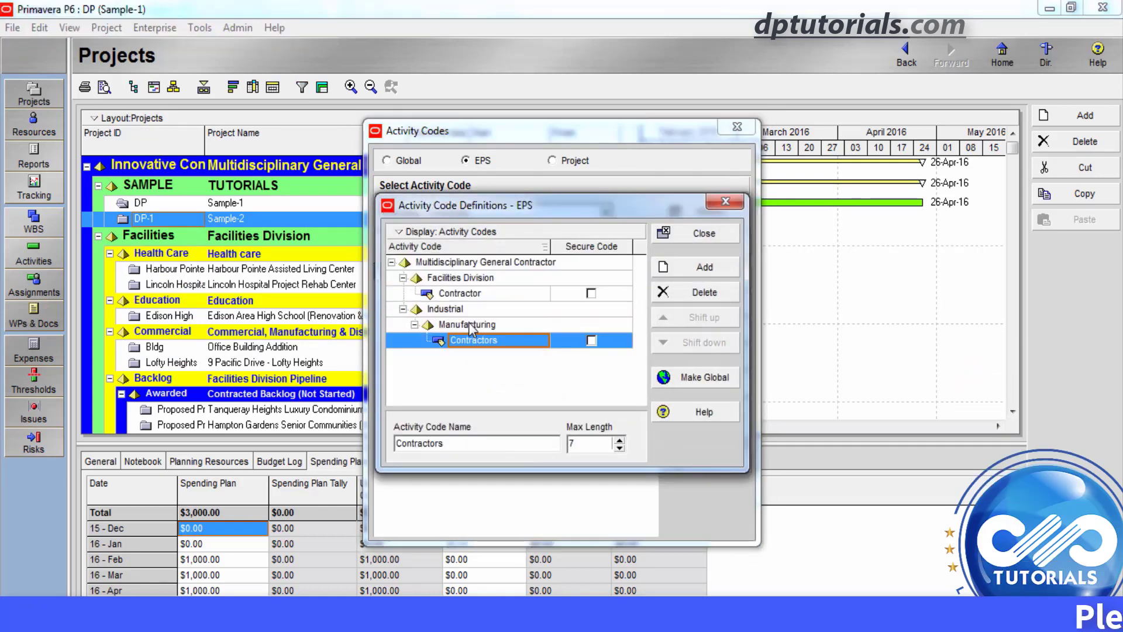
left_click(467, 324)
left_click(469, 341)
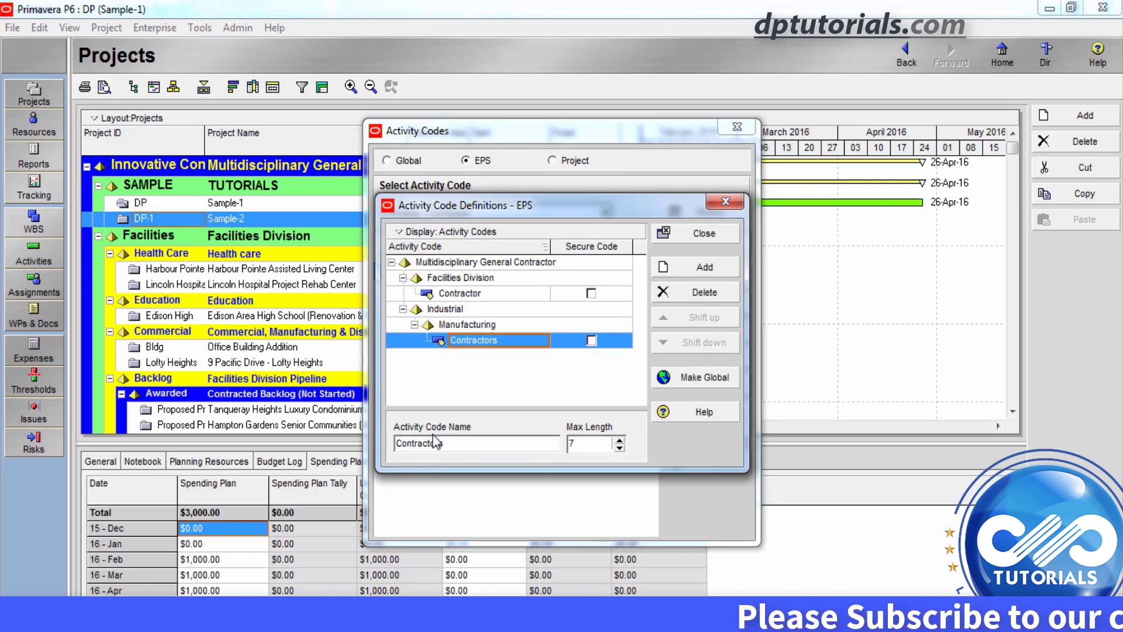
left_click(466, 325)
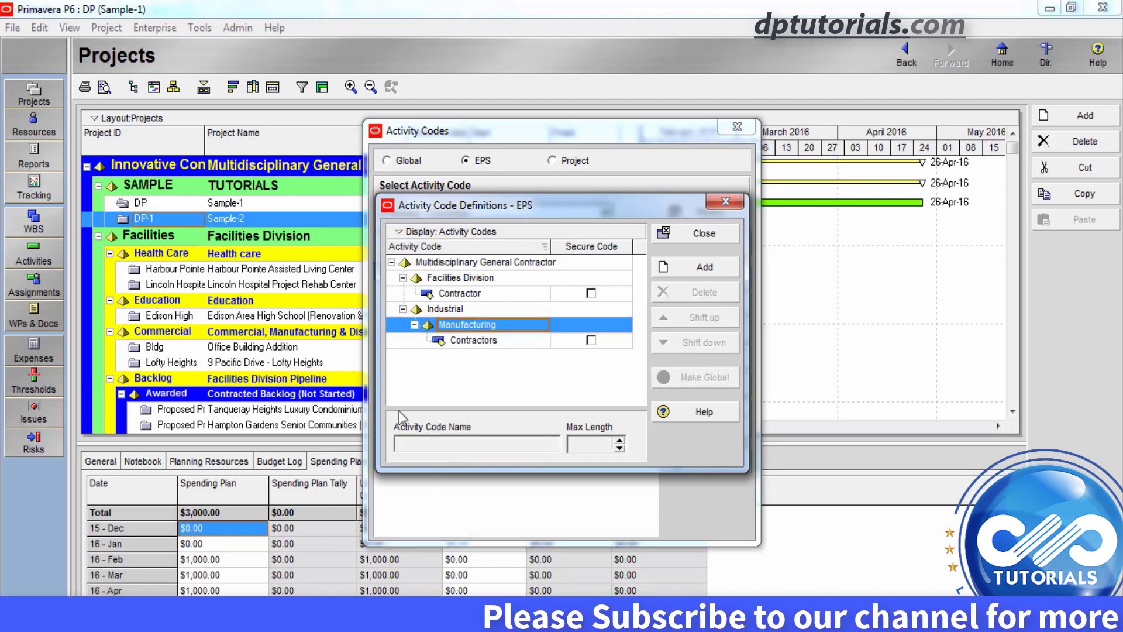
left_click(466, 343)
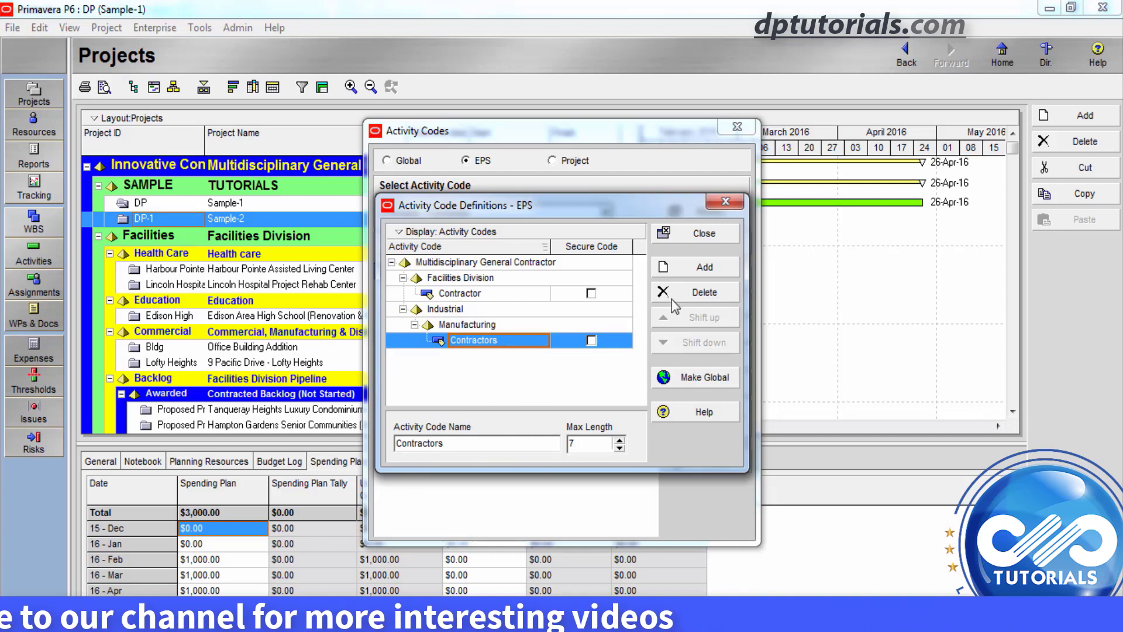
left_click(696, 267)
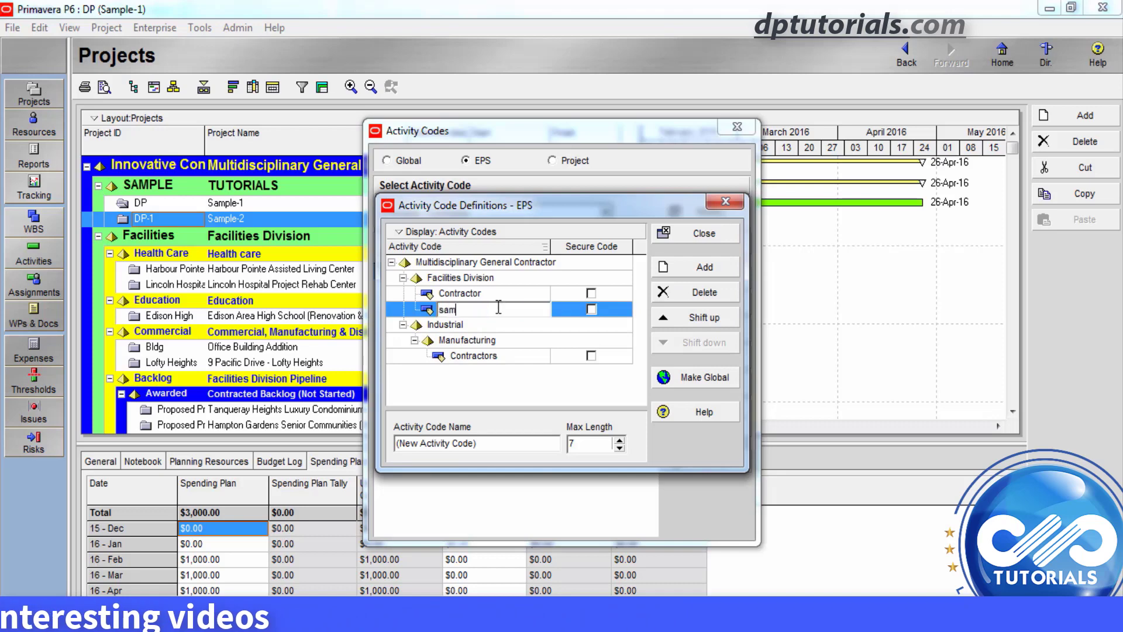
left_click(497, 323)
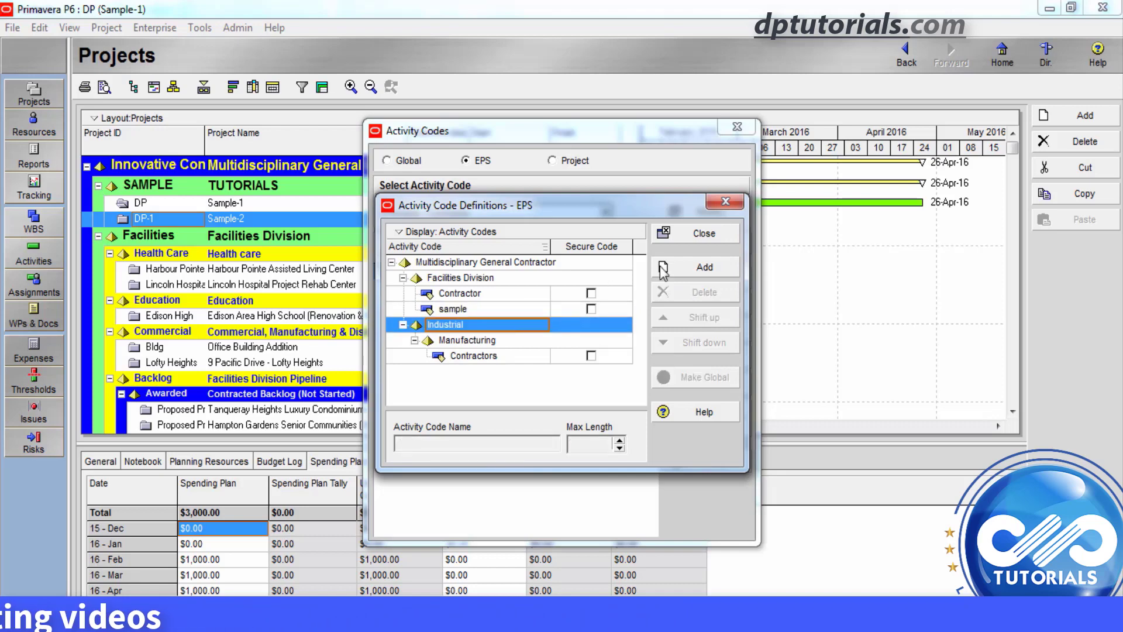
Step: Close the definitions, reopen EPS activity codes and select Facilities - sample
left_click(704, 234)
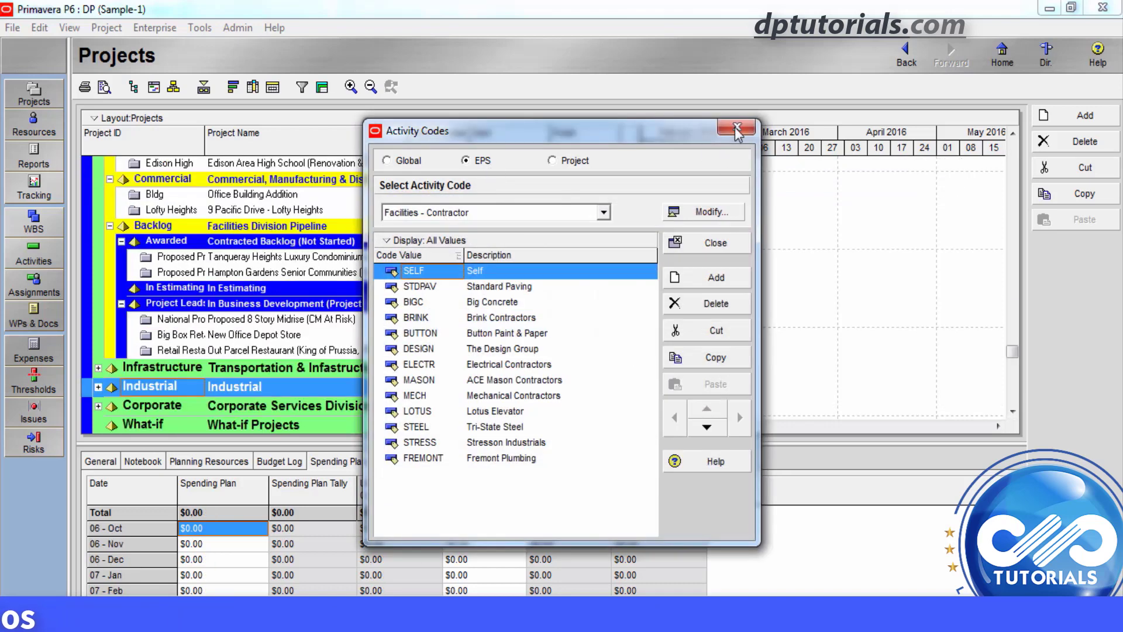
left_click(731, 240)
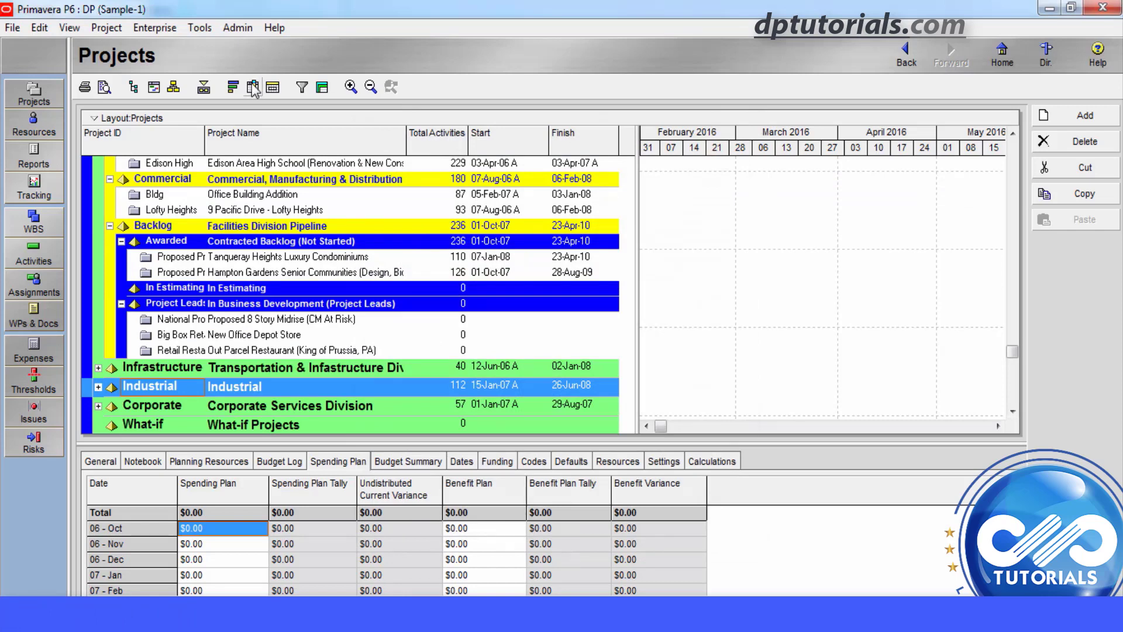
left_click(154, 30)
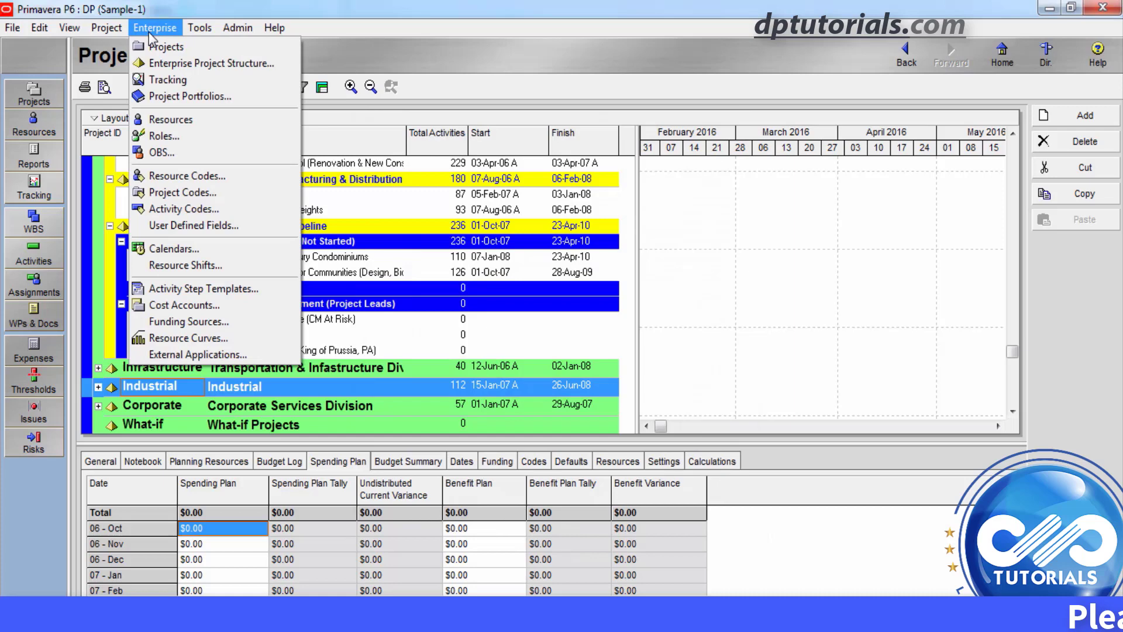
left_click(170, 210)
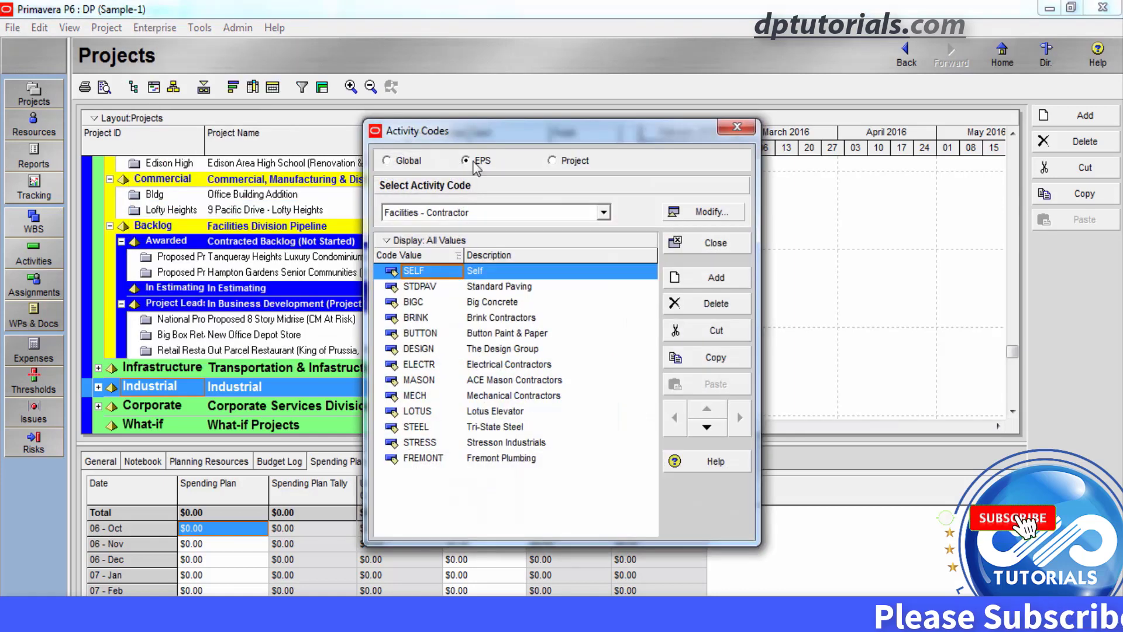
left_click(476, 166)
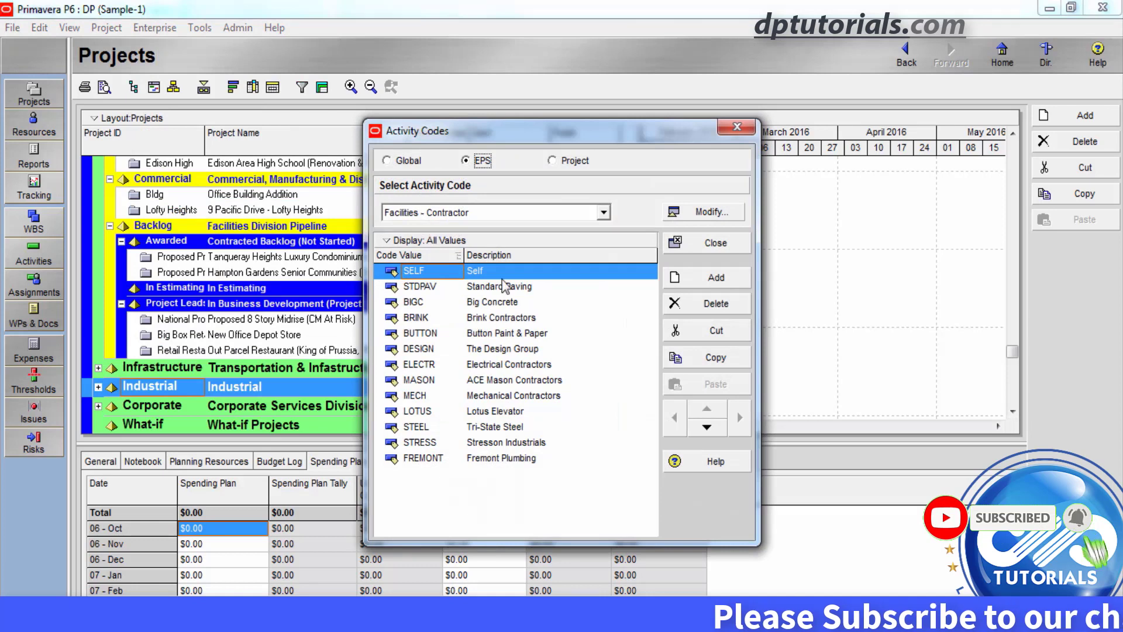
left_click(548, 212)
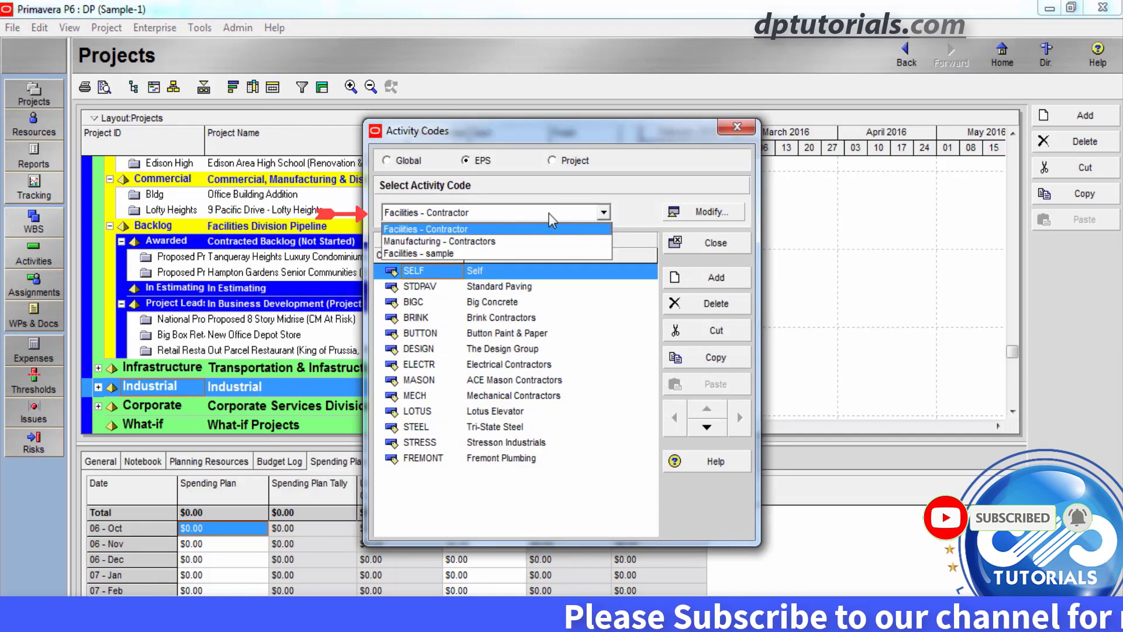
left_click(528, 253)
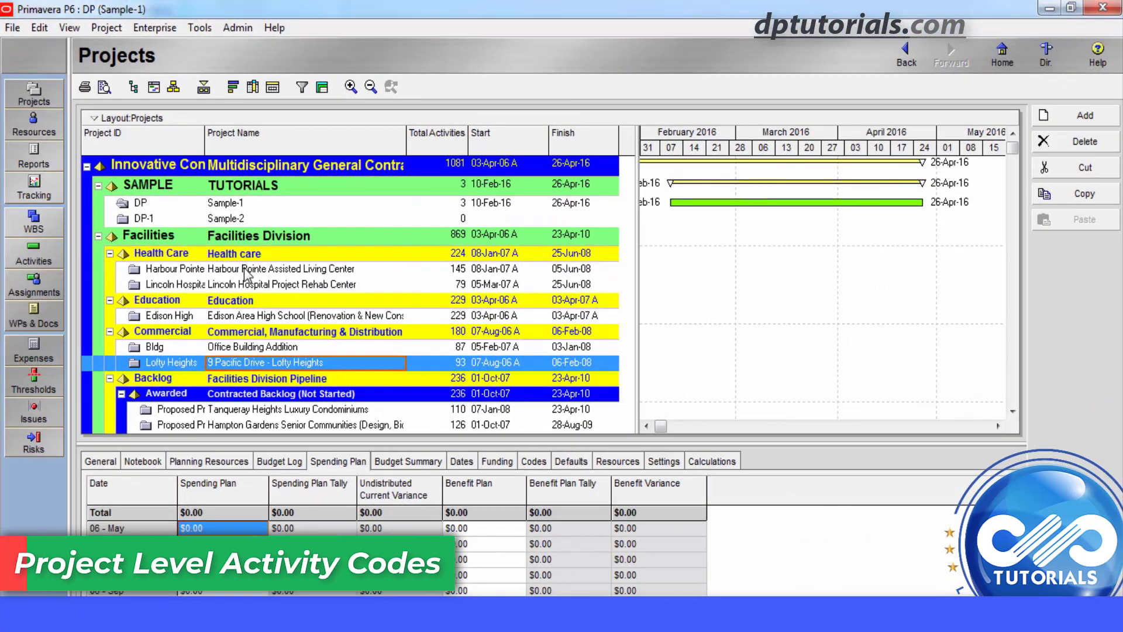
Step: Hide the details pane and open the Harbour Pointe project in Activities
left_click(247, 270)
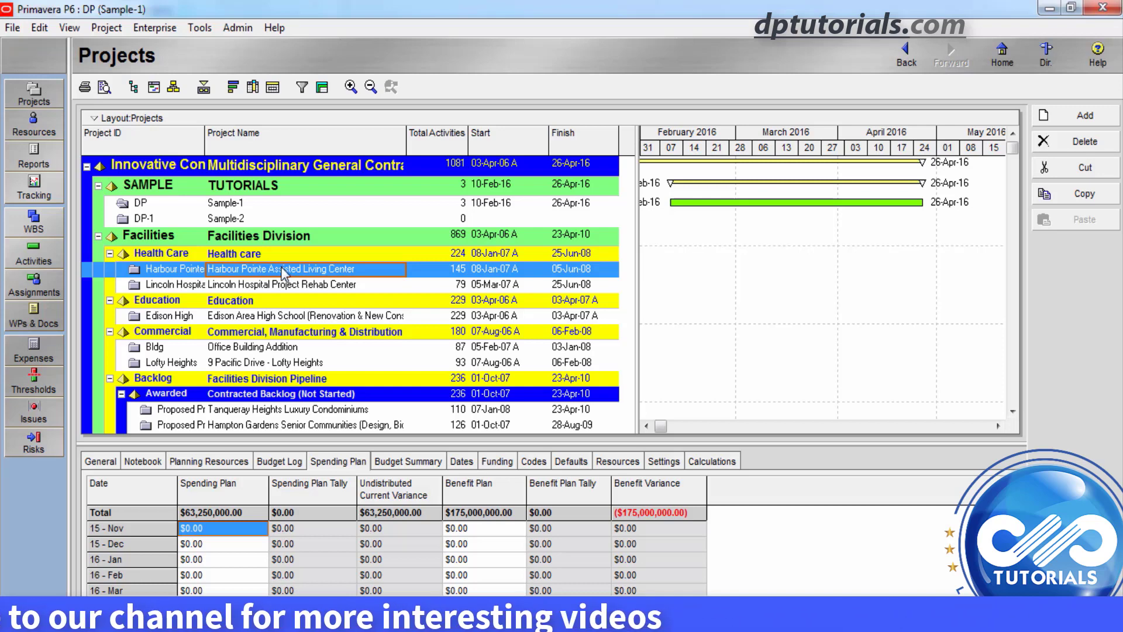
key("ctrl+shift+b")
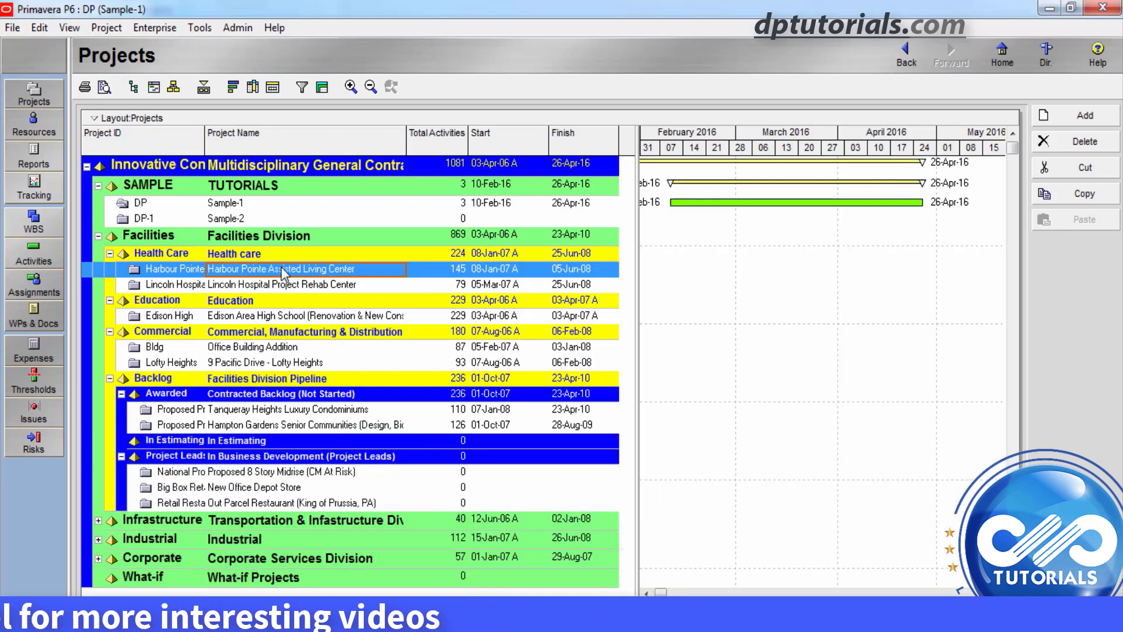
right_click(283, 272)
left_click(321, 250)
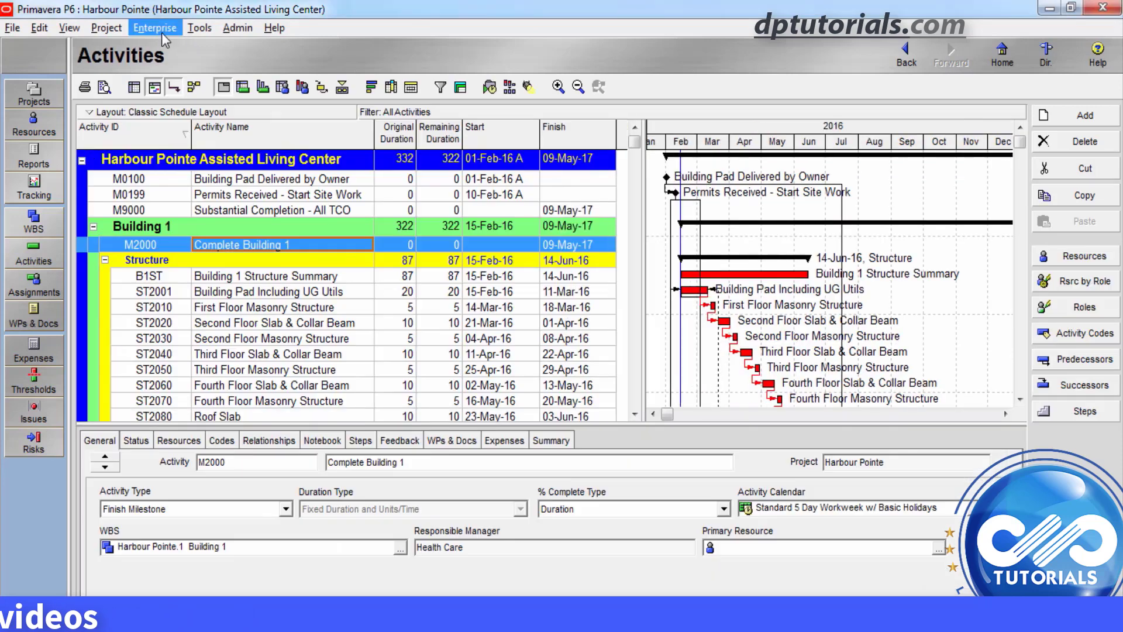
left_click(154, 27)
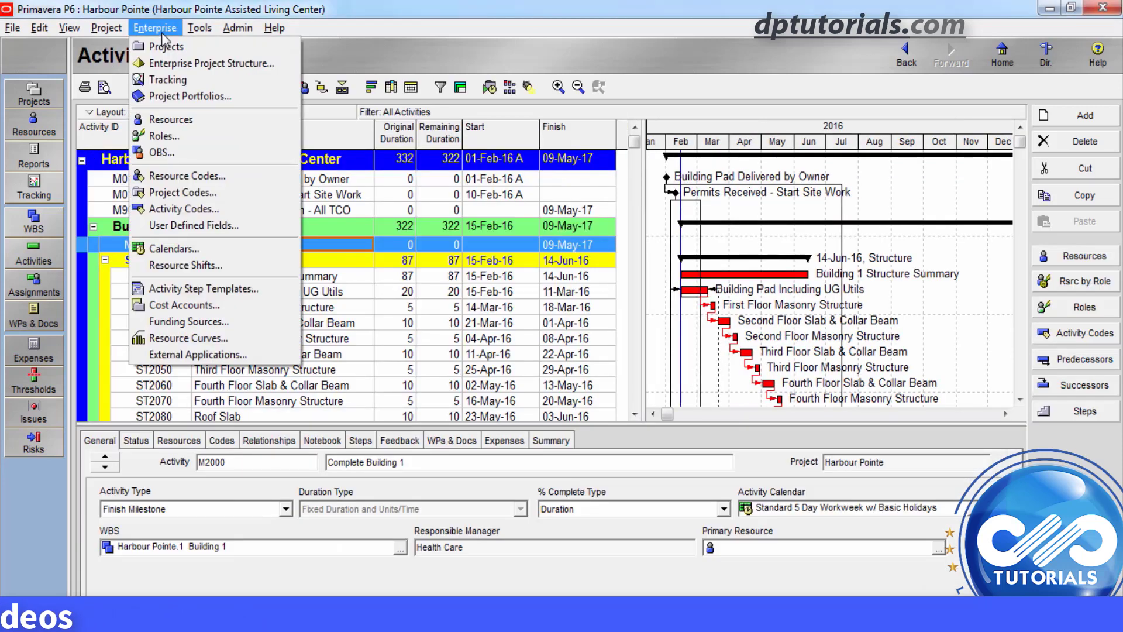
Step: Name the Harbour Pointe project code SAMPLE CODE with maximum length 10
left_click(179, 209)
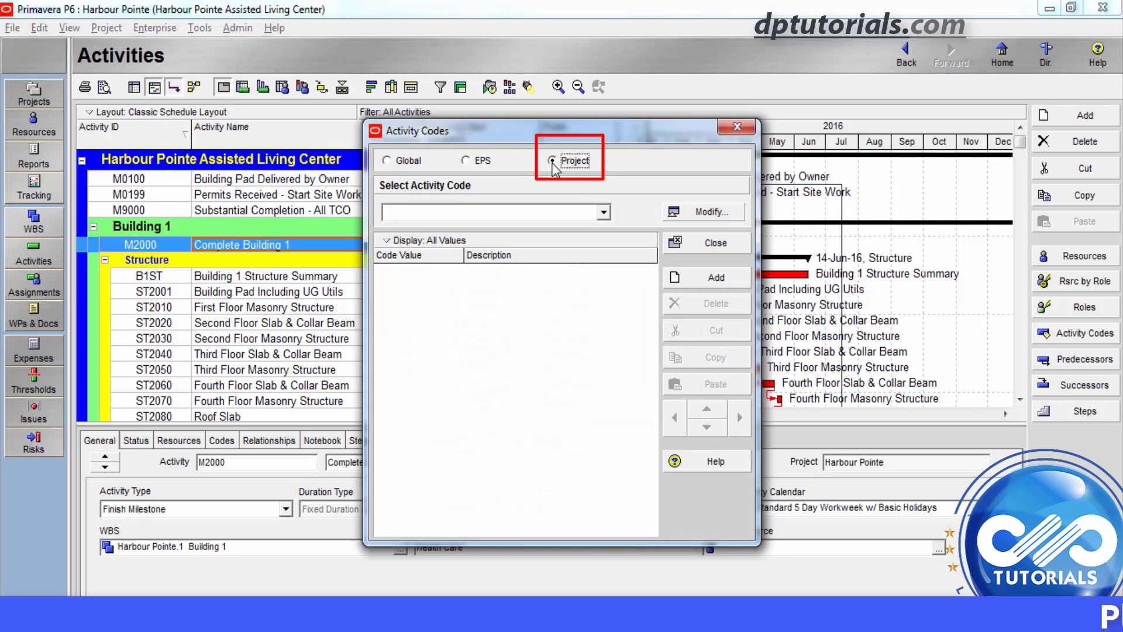
left_click(694, 214)
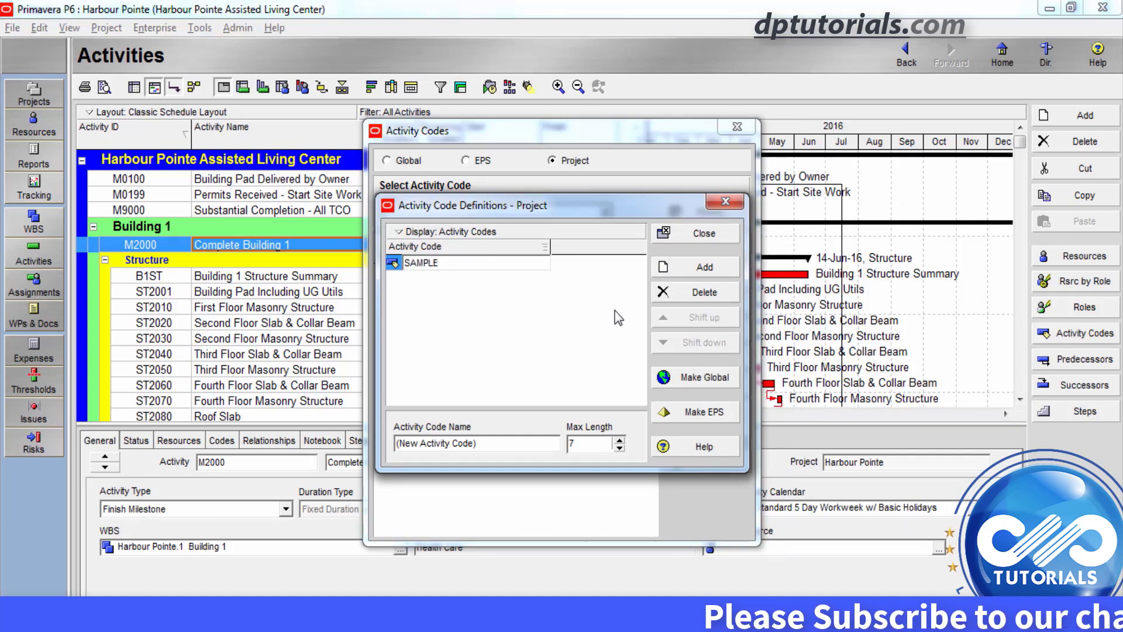
left_click(502, 442)
type("COD")
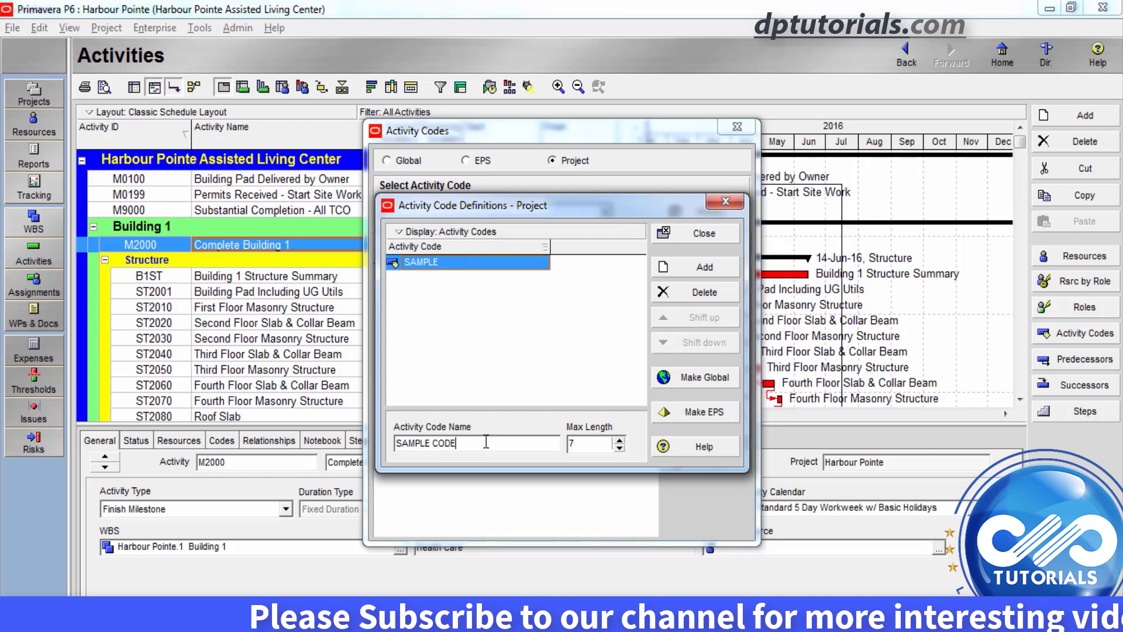
type("E")
left_click(619, 440)
left_click(619, 440)
left_click(619, 440)
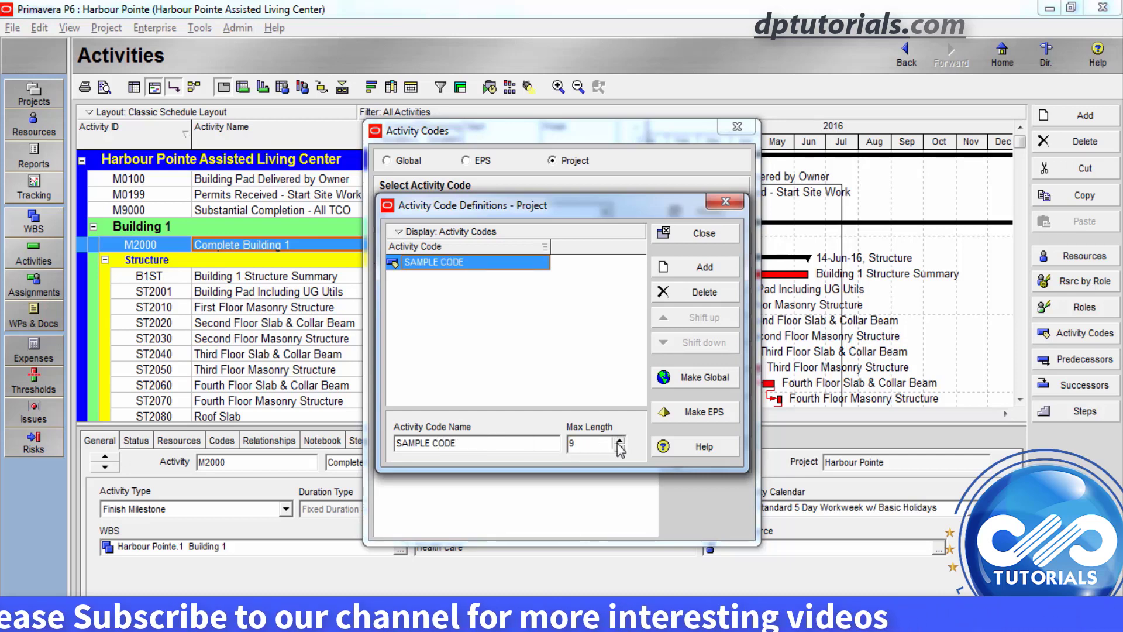
left_click(696, 234)
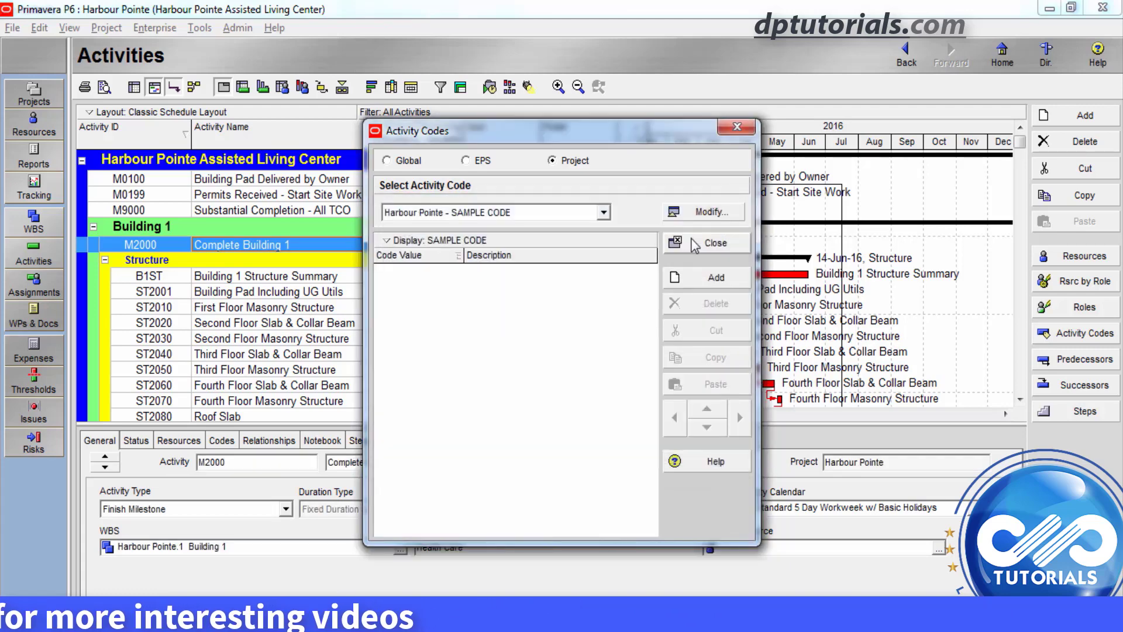
Step: Reopen Activity Codes showing Harbour Pointe - SAMPLE CODE
left_click(705, 243)
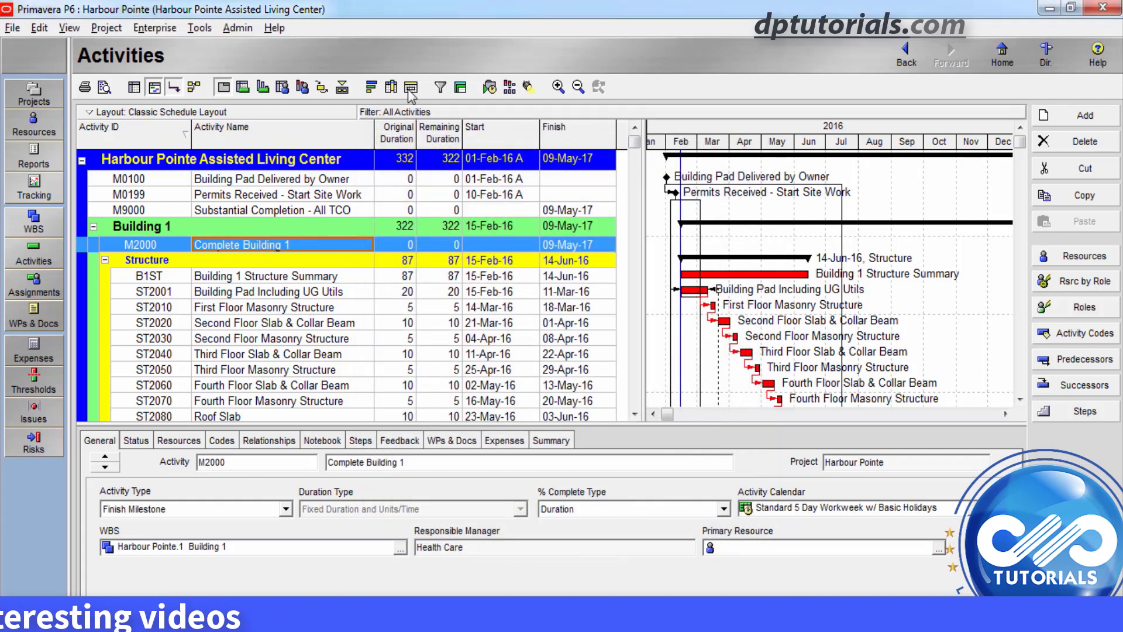
left_click(154, 28)
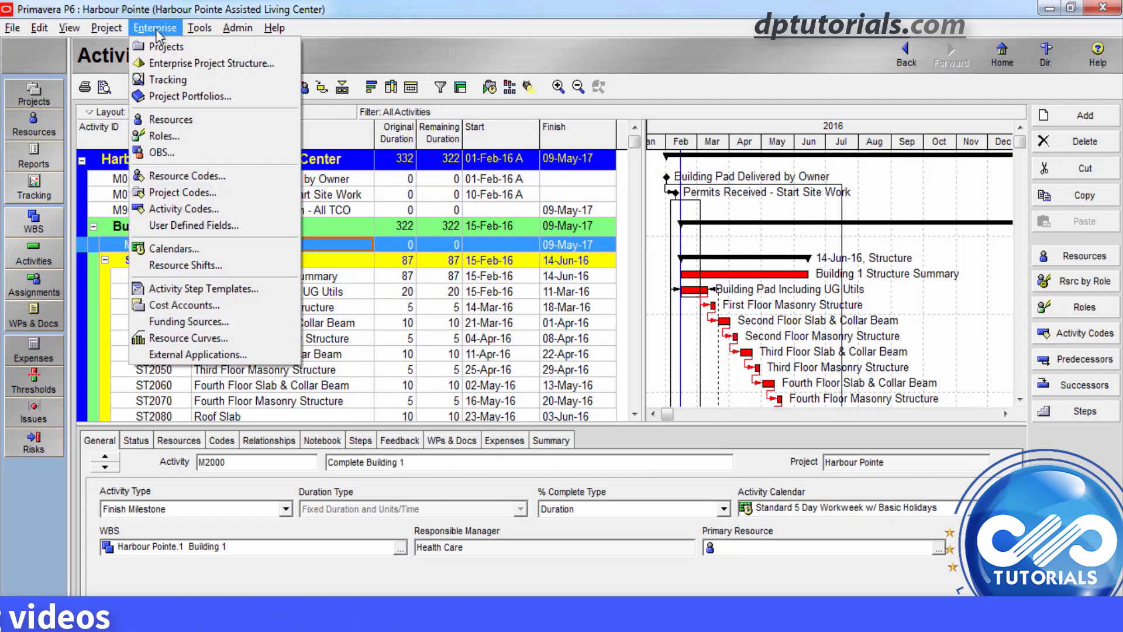
left_click(193, 209)
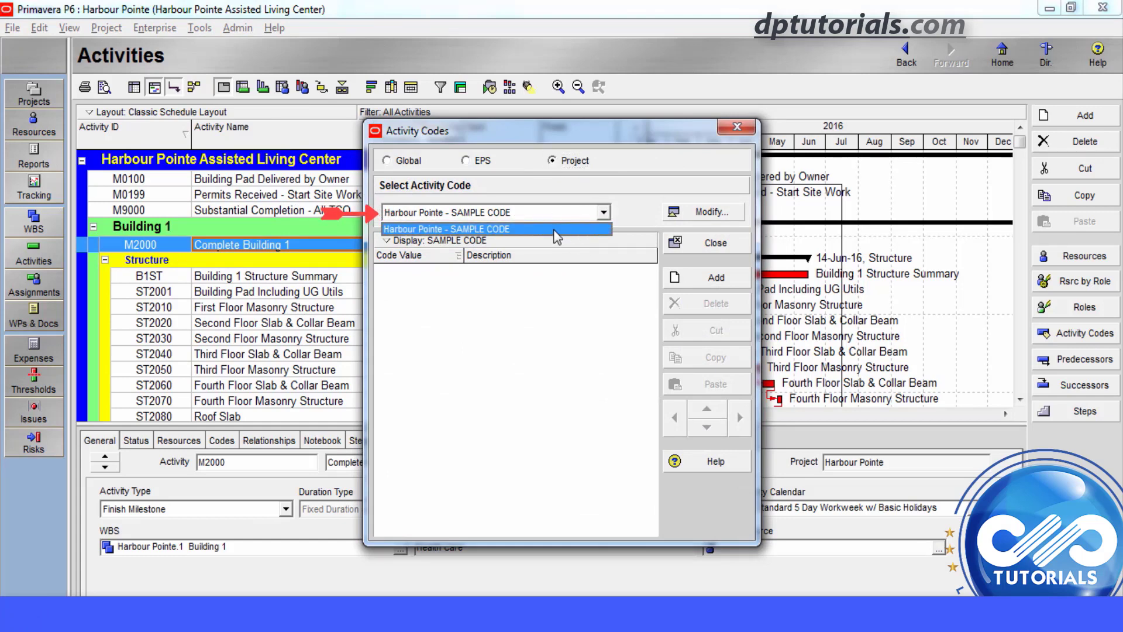
Step: Add values DP (DPPP) and DD (DDDD) to SAMPLE CODE and close
left_click(704, 275)
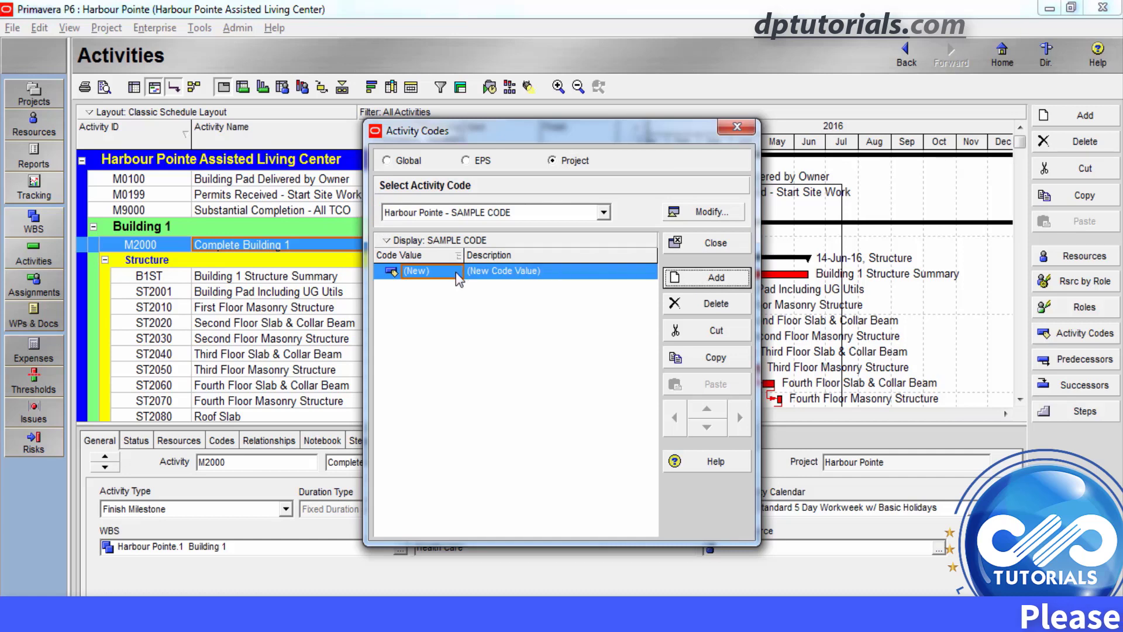
type("DP")
key("Tab")
type("DPPP")
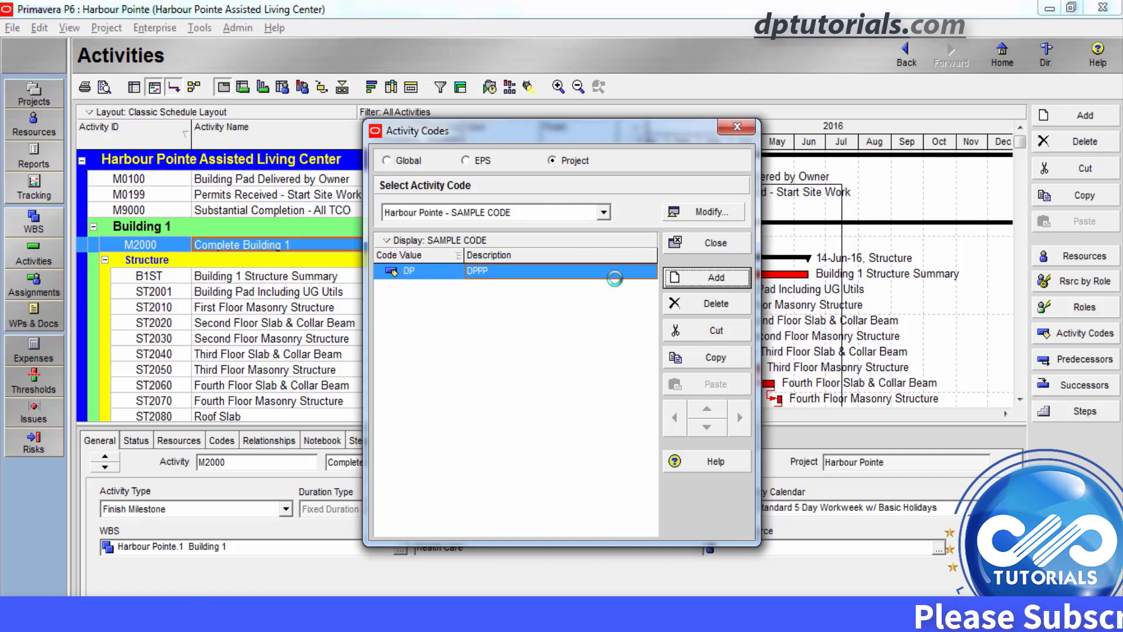
key("Insert")
type("DD")
key("Tab")
type("DDDD")
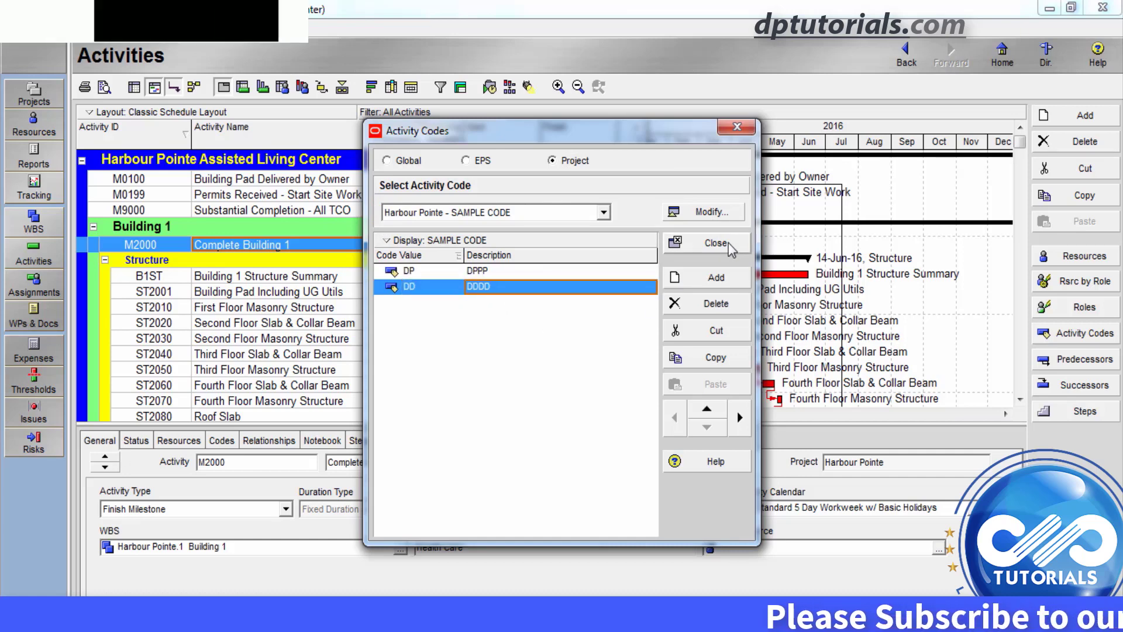
left_click(715, 243)
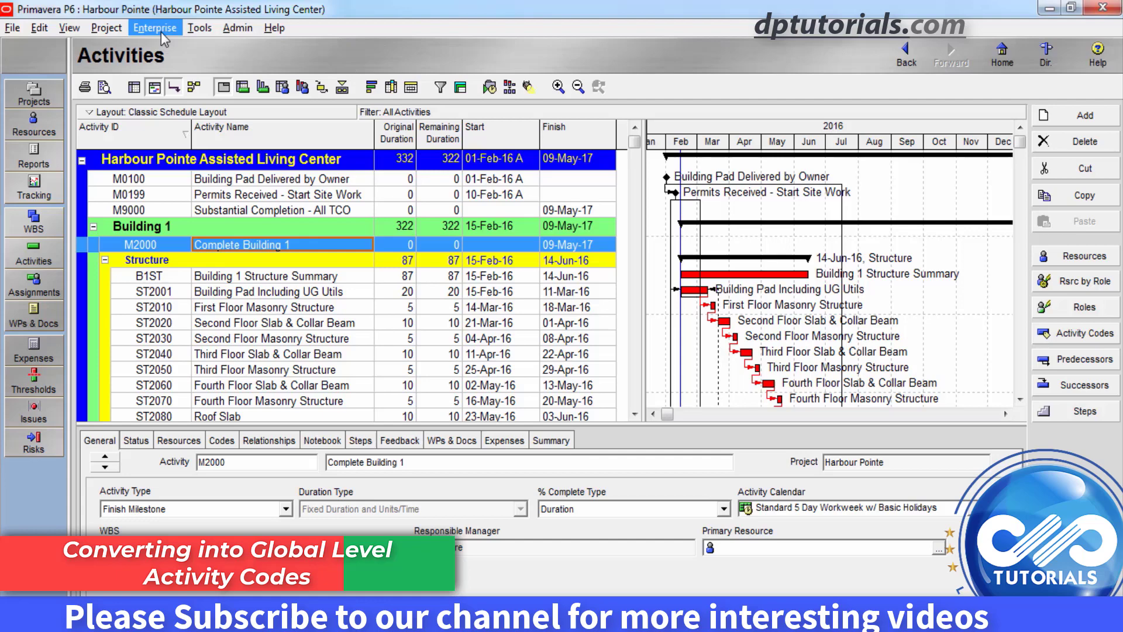
Step: Make the Manufacturing Contractors EPS code global, confirming with Yes
left_click(162, 30)
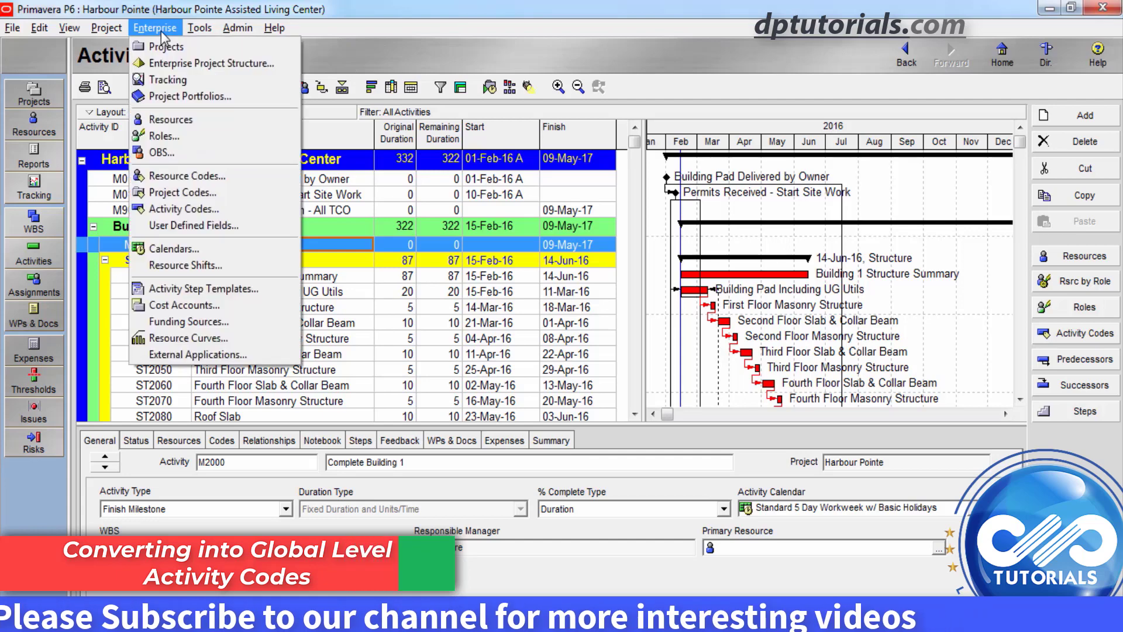
left_click(203, 211)
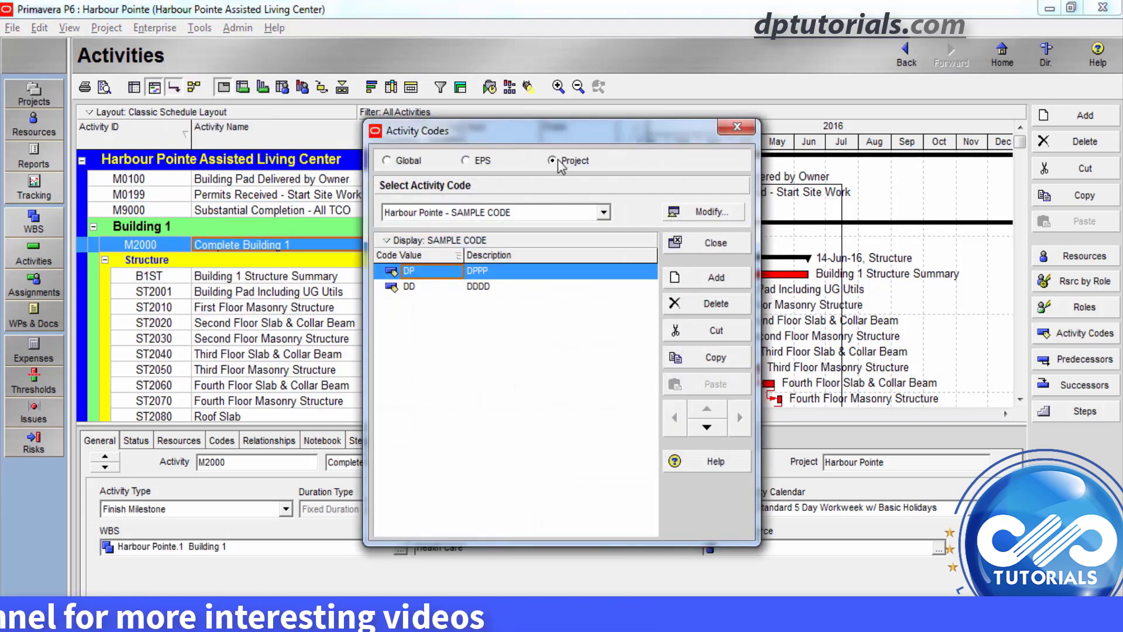
left_click(485, 164)
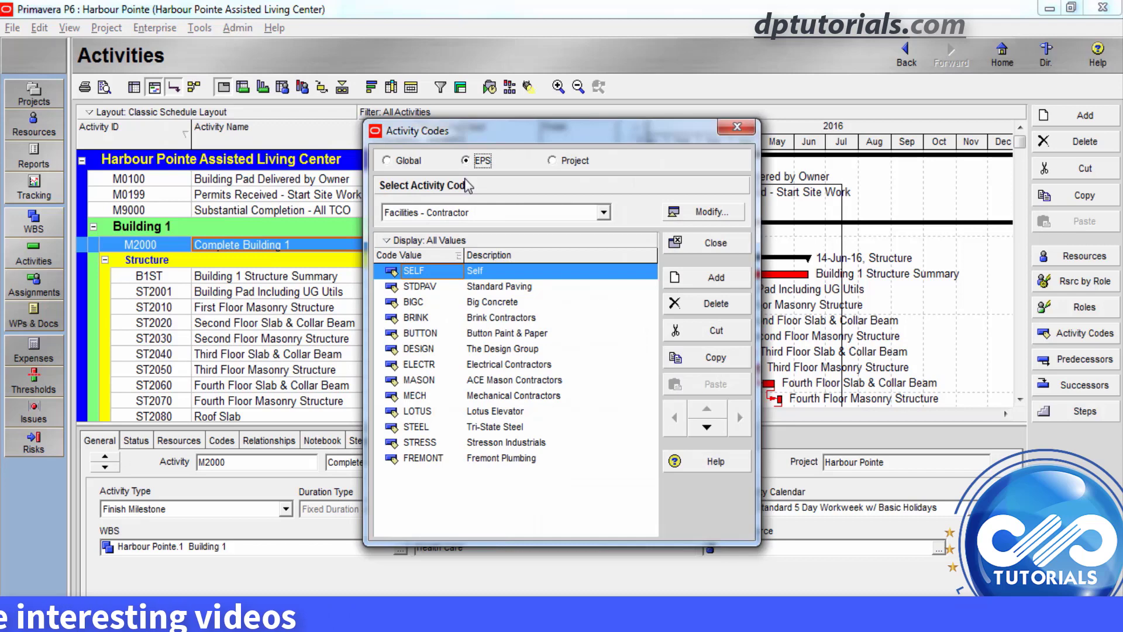
left_click(702, 213)
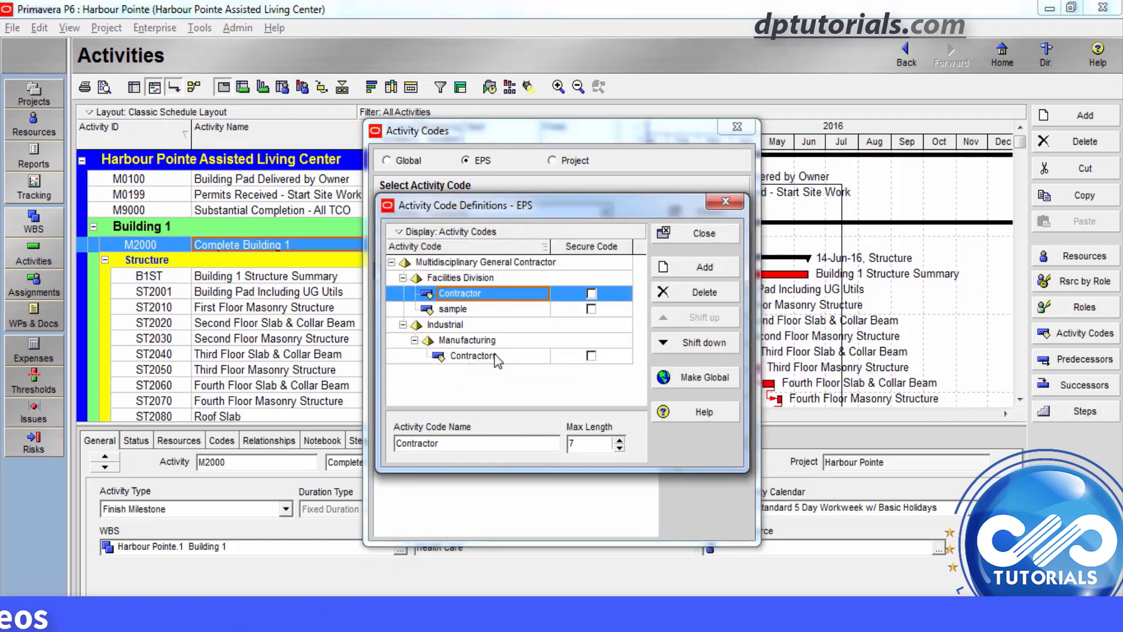
left_click(495, 355)
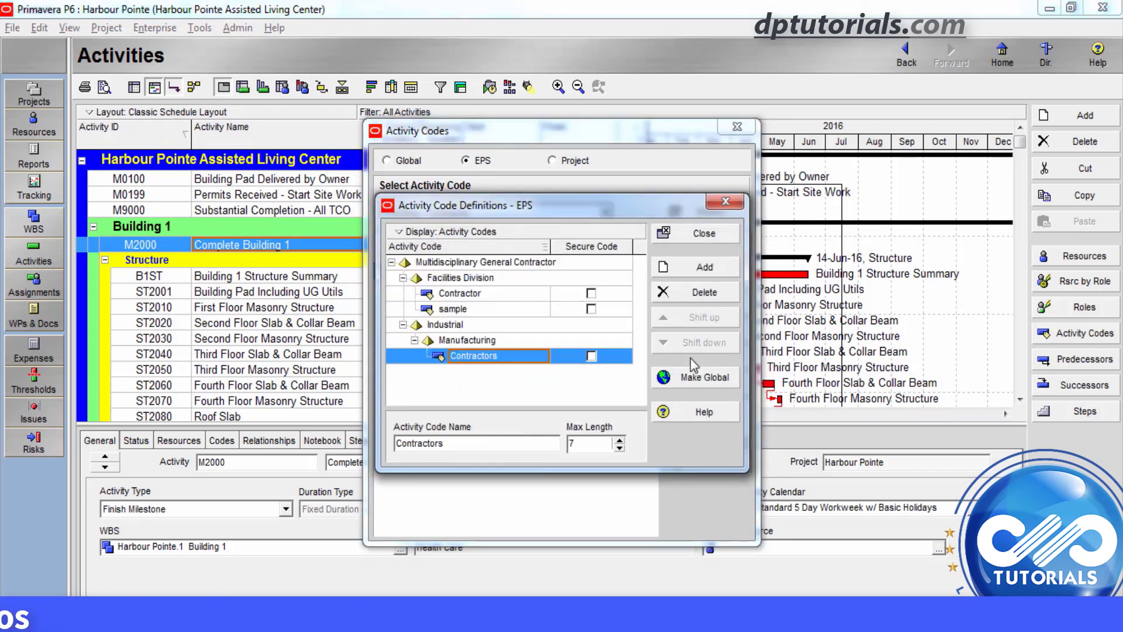
left_click(708, 383)
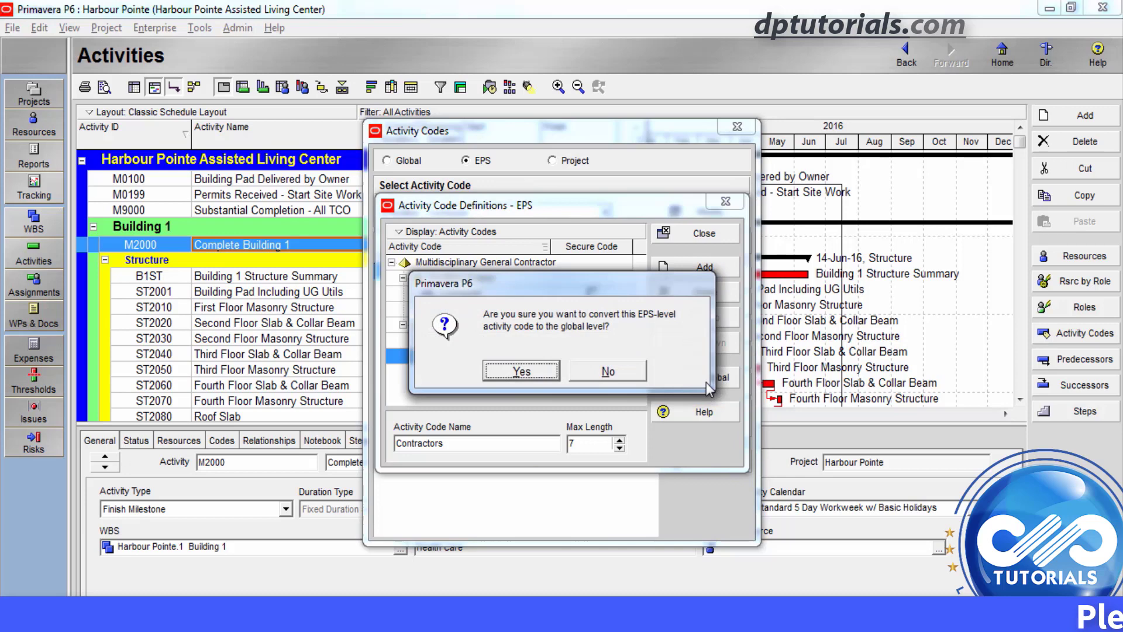
left_click(531, 371)
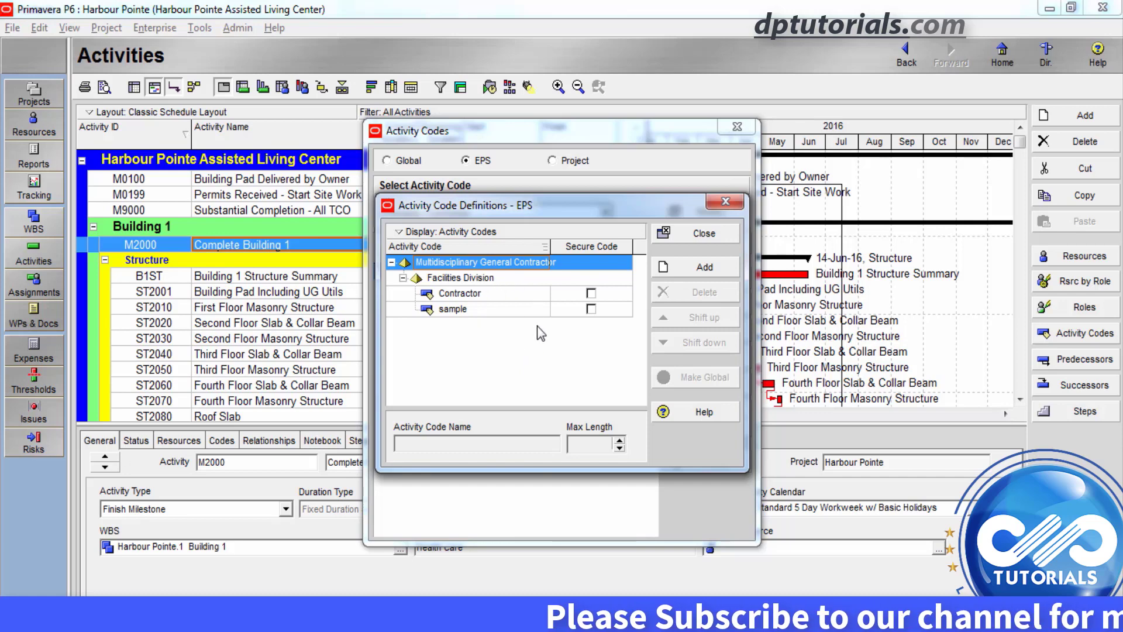
left_click(696, 234)
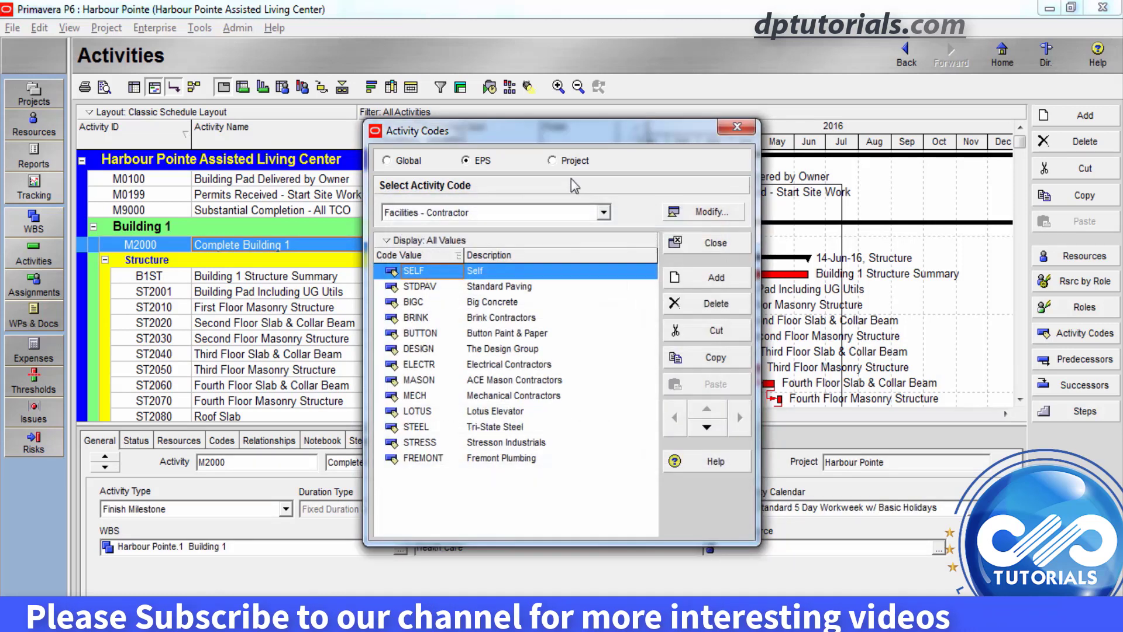
Step: Review the project-level SAMPLE CODE values DP and DD, then close the Activity Codes dialog
left_click(567, 160)
left_click(504, 289)
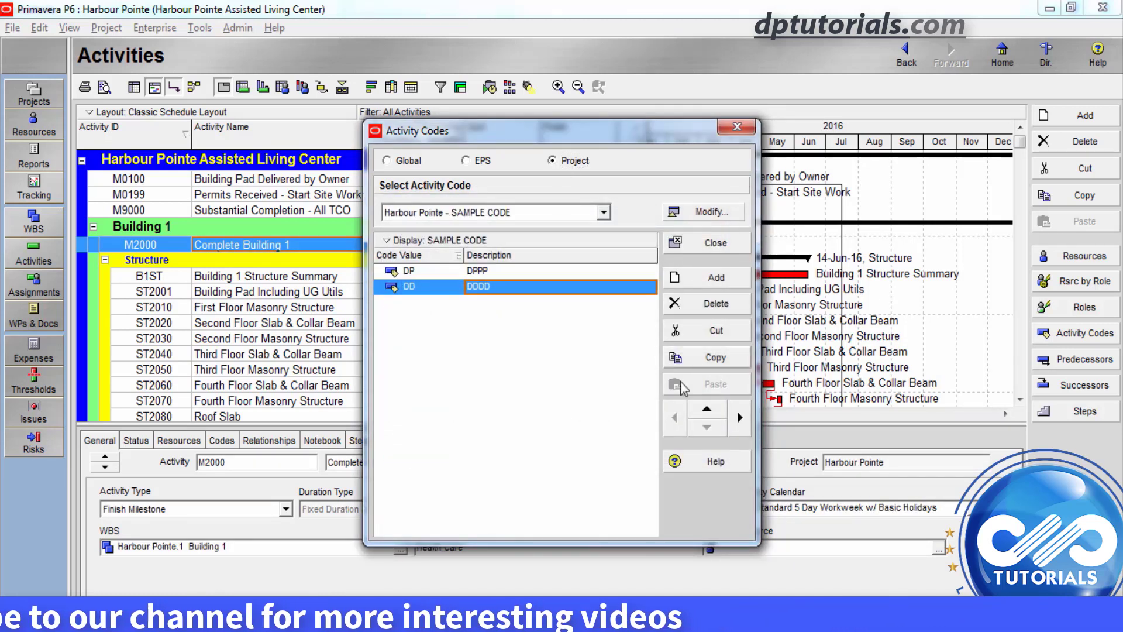
left_click(706, 216)
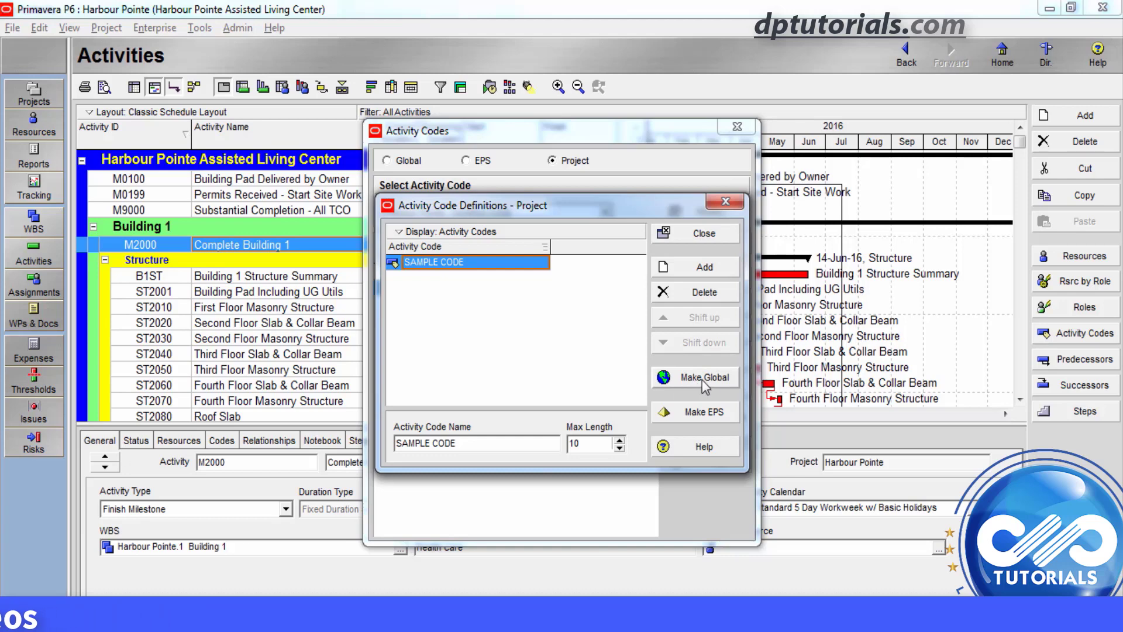
left_click(705, 236)
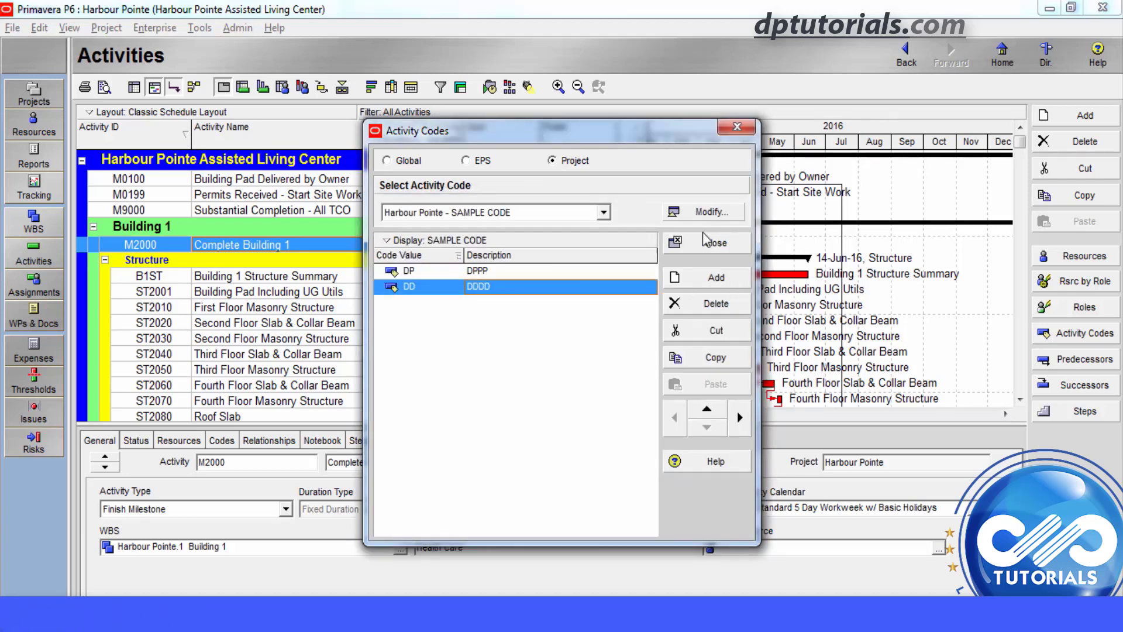
left_click(715, 243)
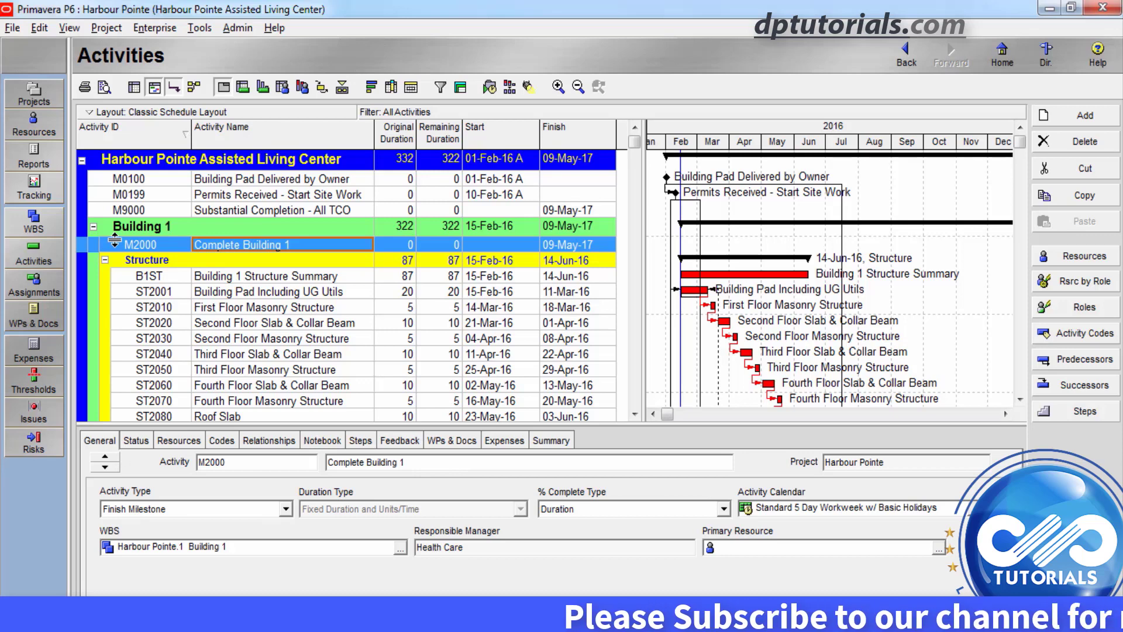
Step: Collapse the Building 1, Building 2, Garage 1, Garage 2, Roads and Landscape WBS groups
left_click(93, 226)
left_click(93, 245)
left_click(93, 265)
left_click(93, 284)
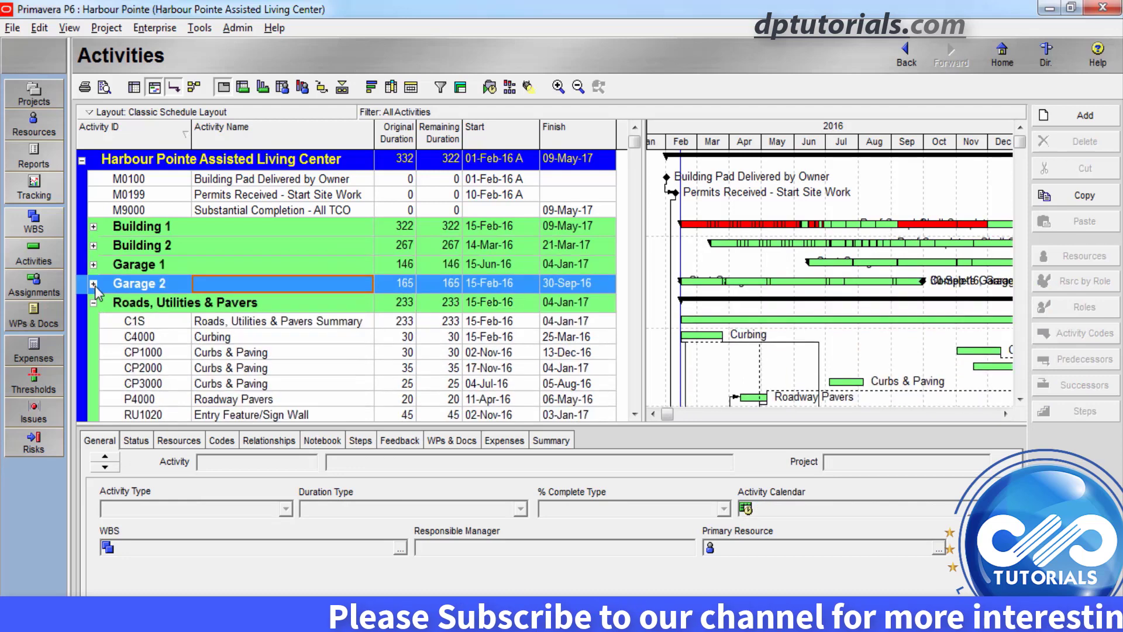
left_click(93, 302)
left_click(93, 322)
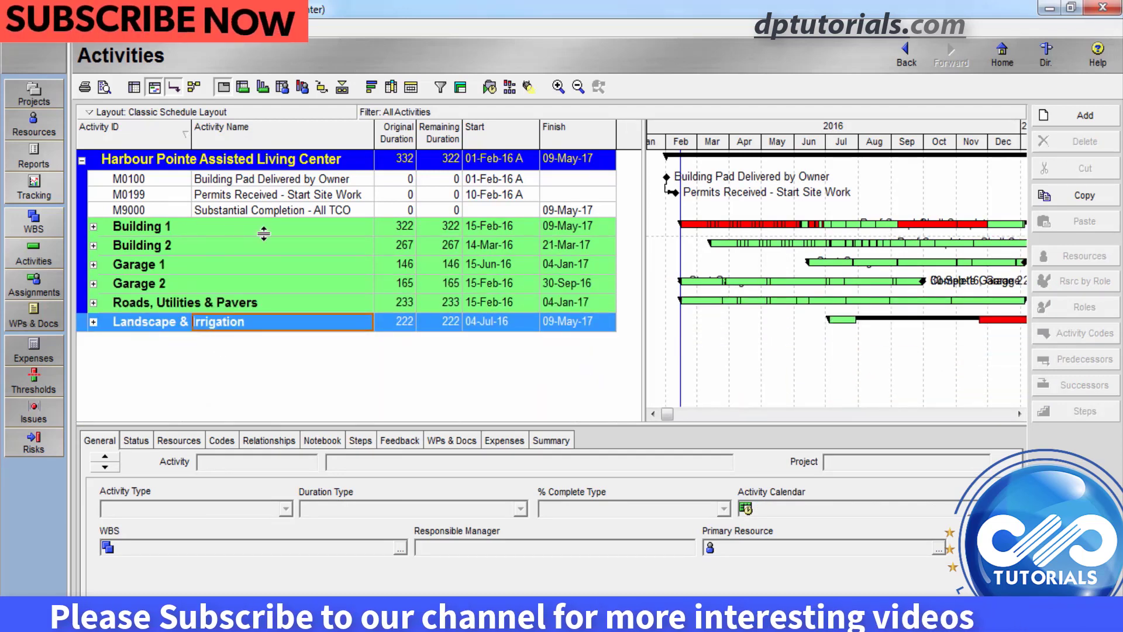
Step: Check the Group and Sort settings, leaving activities grouped by WBS
left_click(217, 194)
right_click(167, 114)
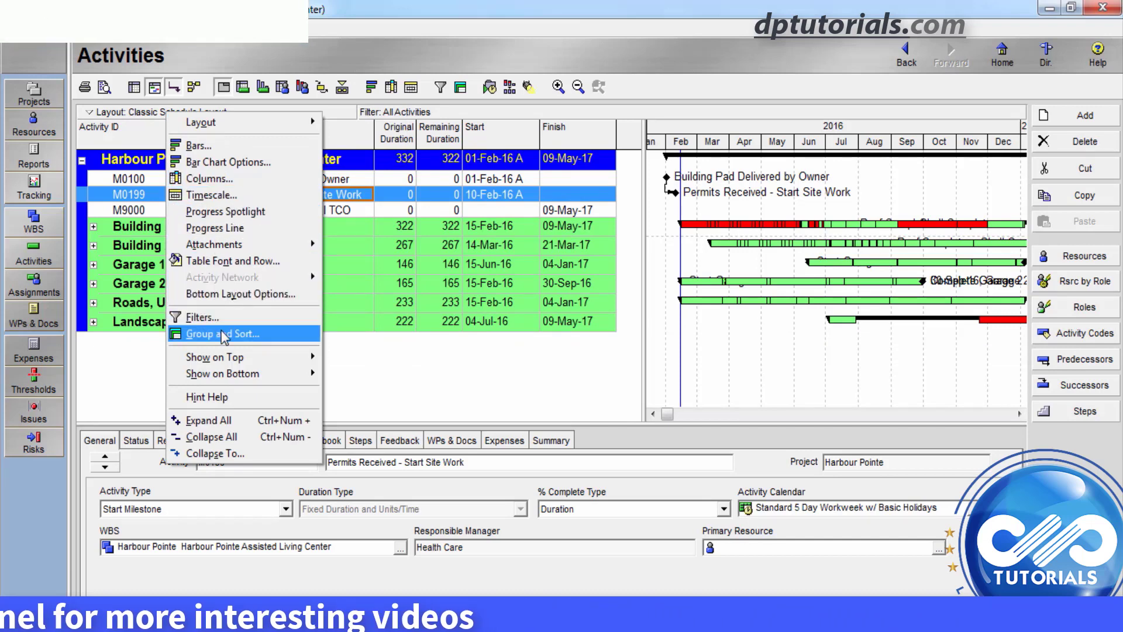
left_click(239, 333)
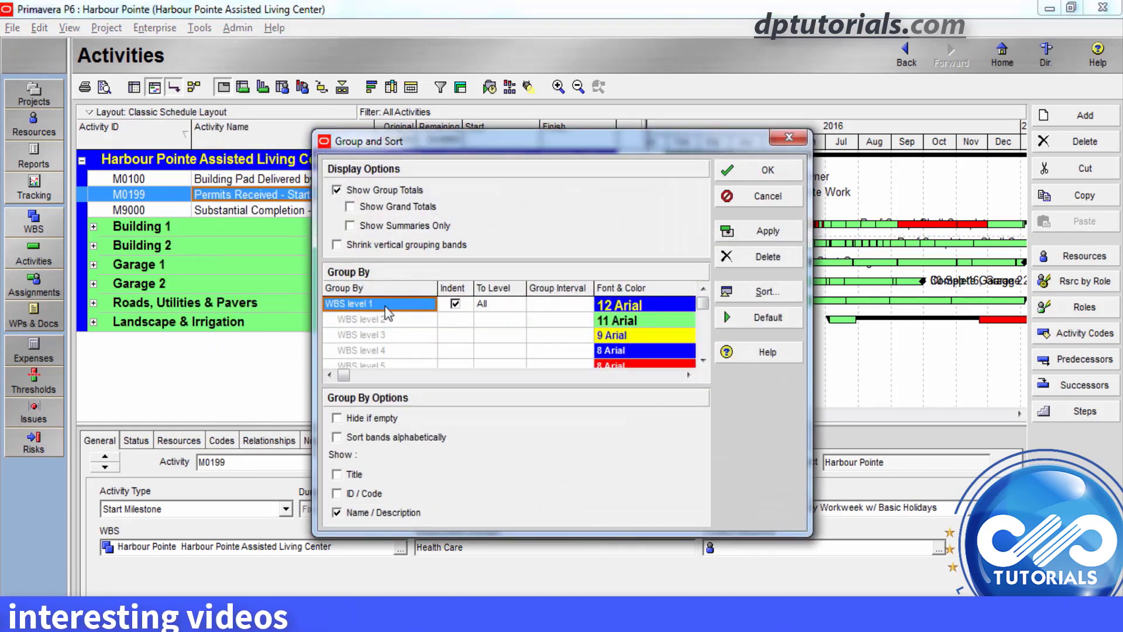
left_click(417, 310)
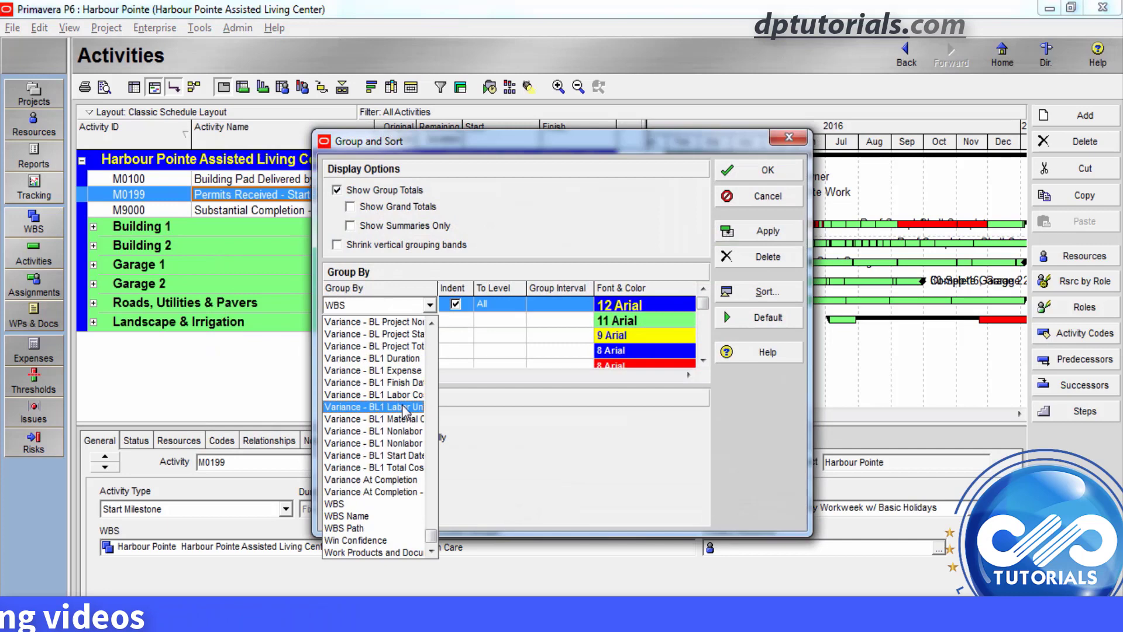
left_click_drag(432, 534, 434, 485)
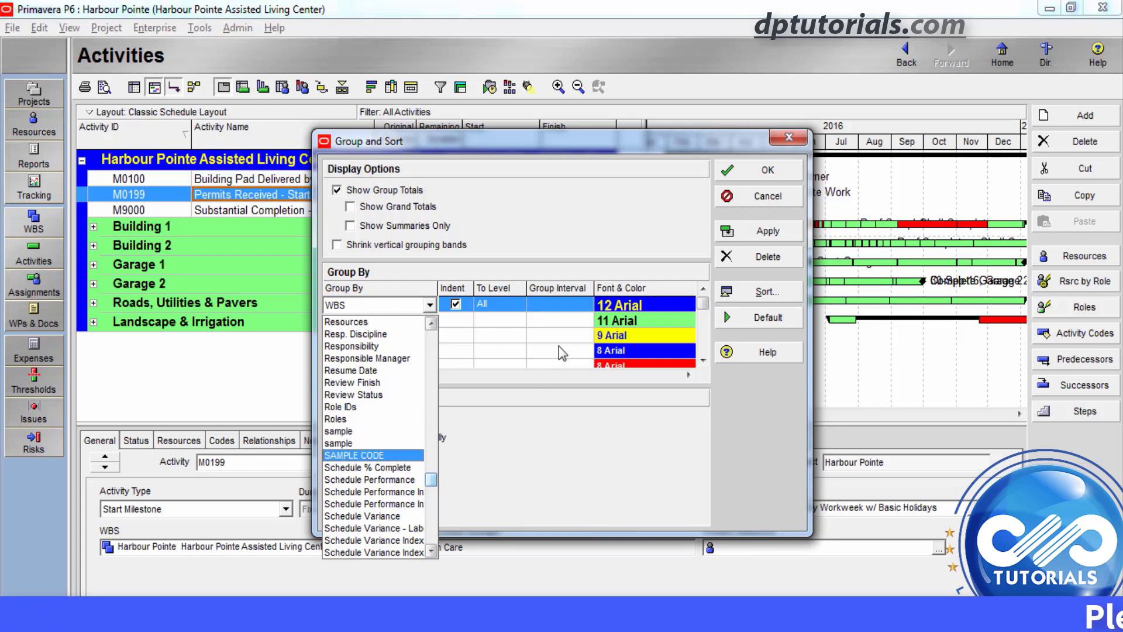
left_click(767, 196)
left_click(767, 196)
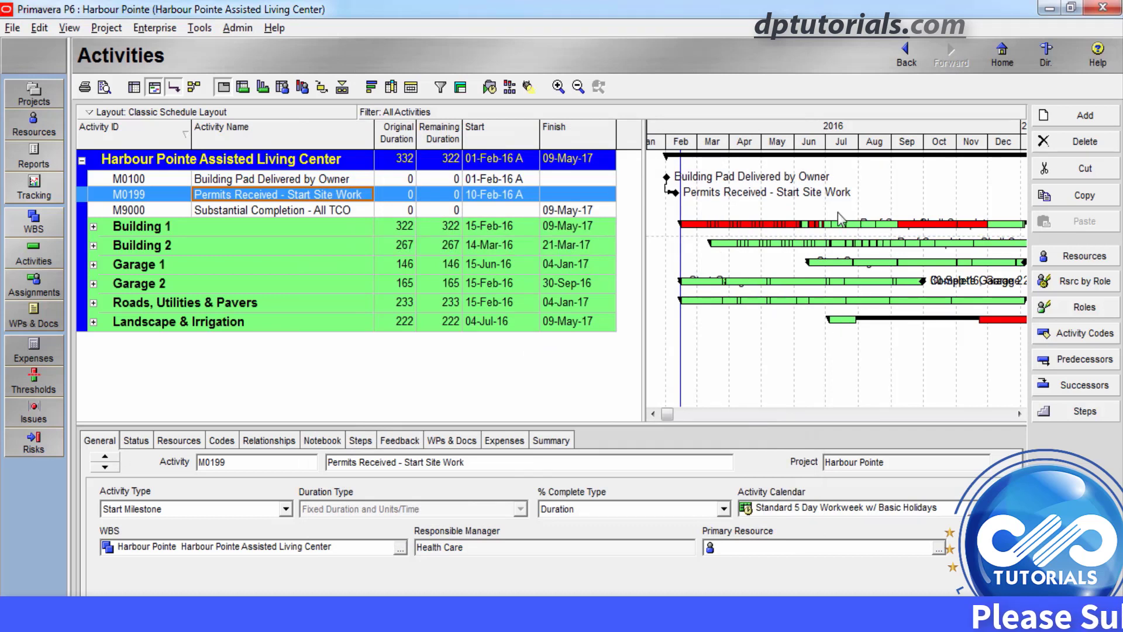
Step: Enable Display for the Summary bar in the Gantt chart's Bars settings
right_click(773, 207)
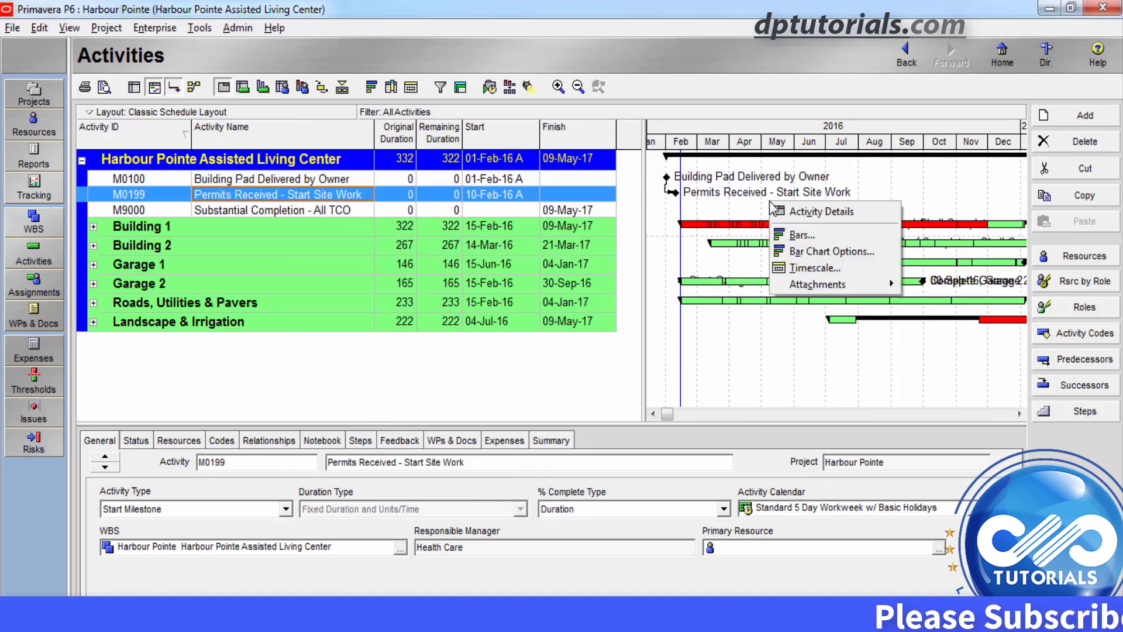
left_click(812, 237)
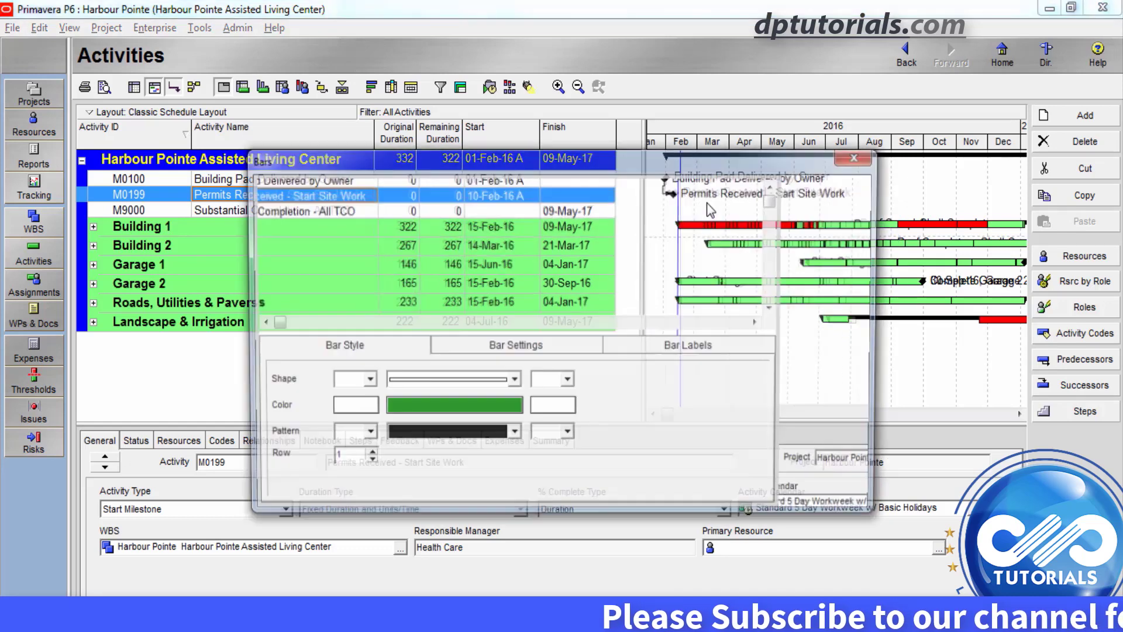
left_click(327, 294)
scroll(341, 288, "down", 3)
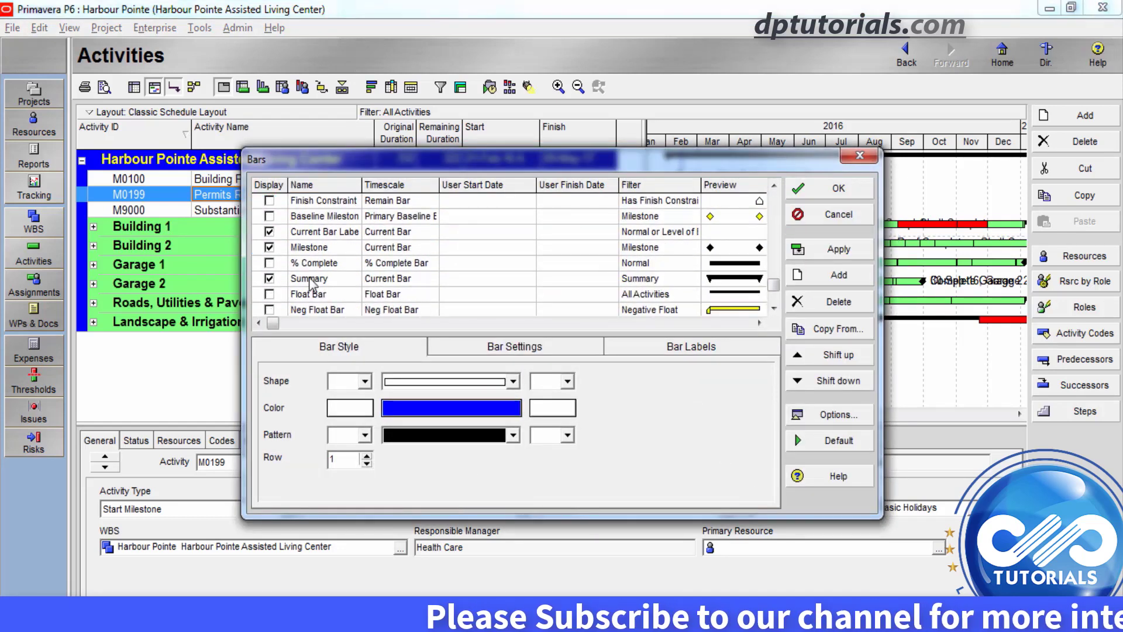
left_click(272, 283)
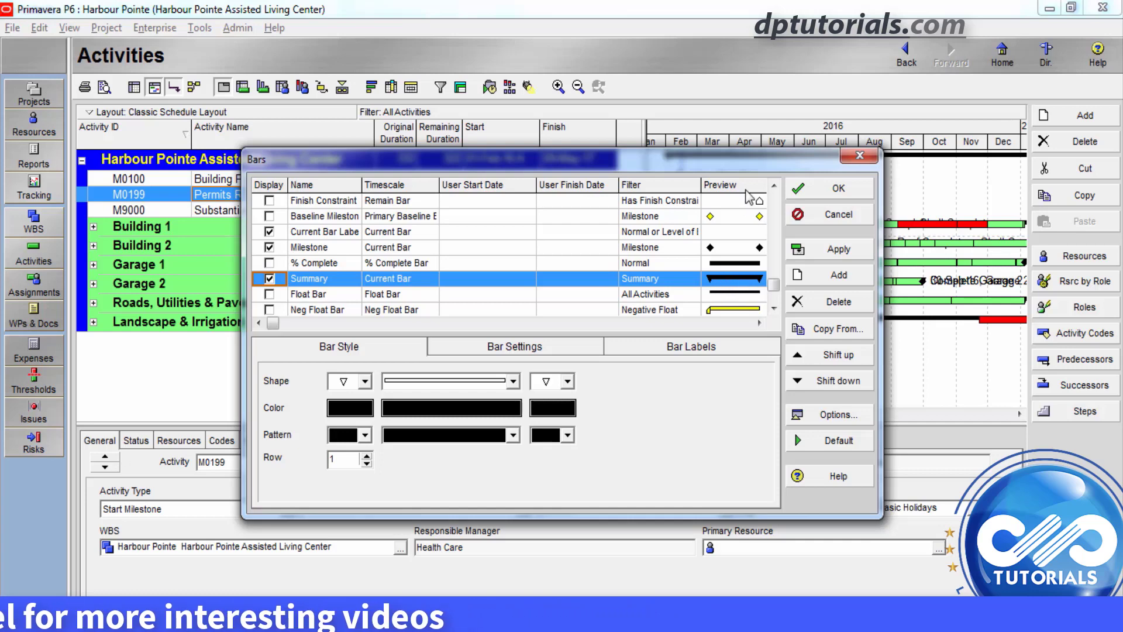
left_click_drag(834, 168, 704, 184)
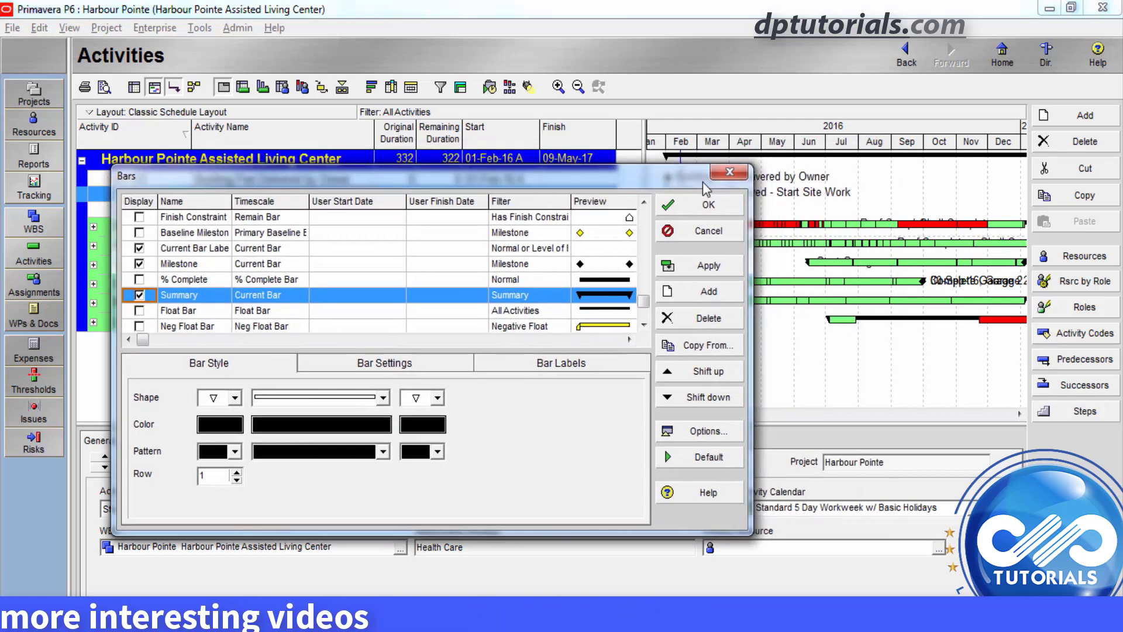
left_click(734, 208)
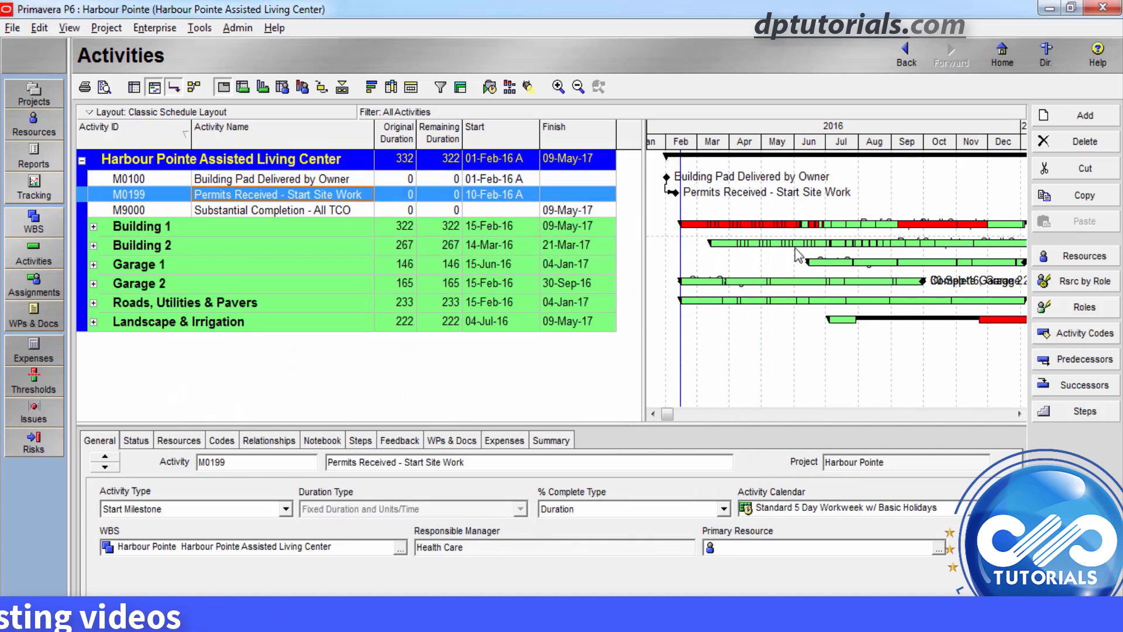